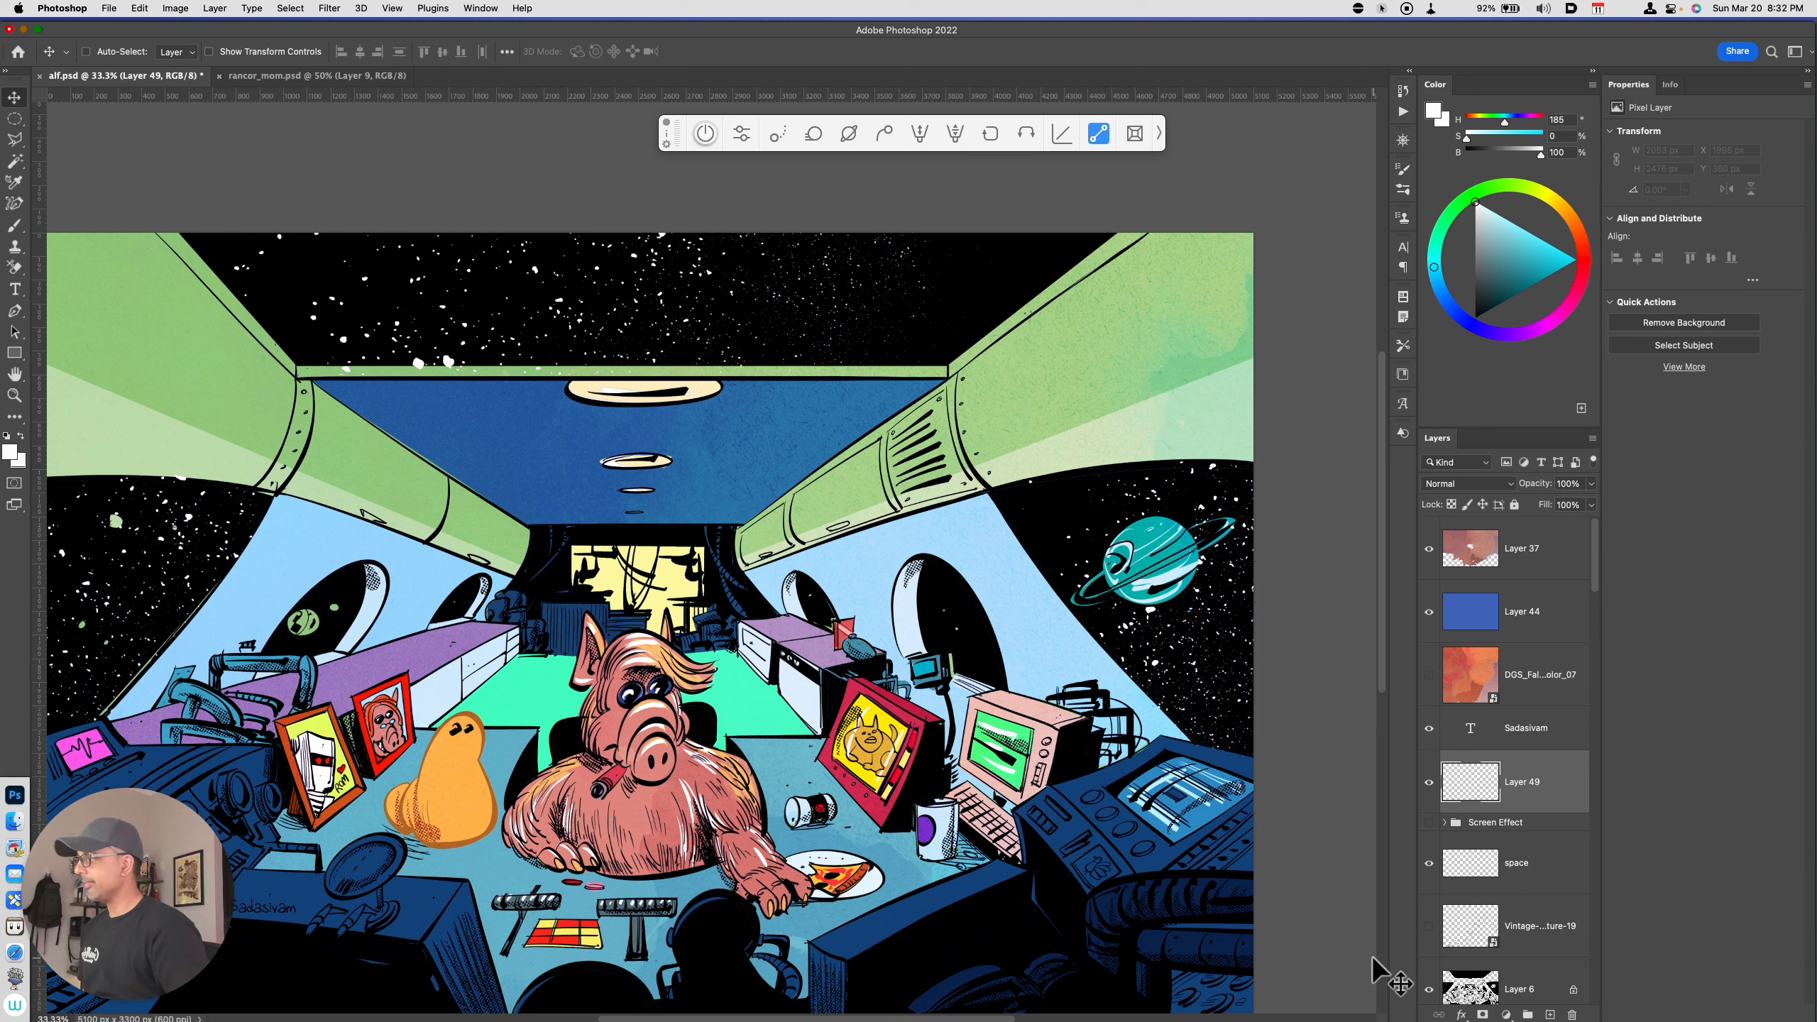
Draw a bright cyan rectangle about 1752 × 1081 px over the right half of the cockpit scene and reposition it slightly upward
{"action": "left_click", "coordinate": [1570, 259]}
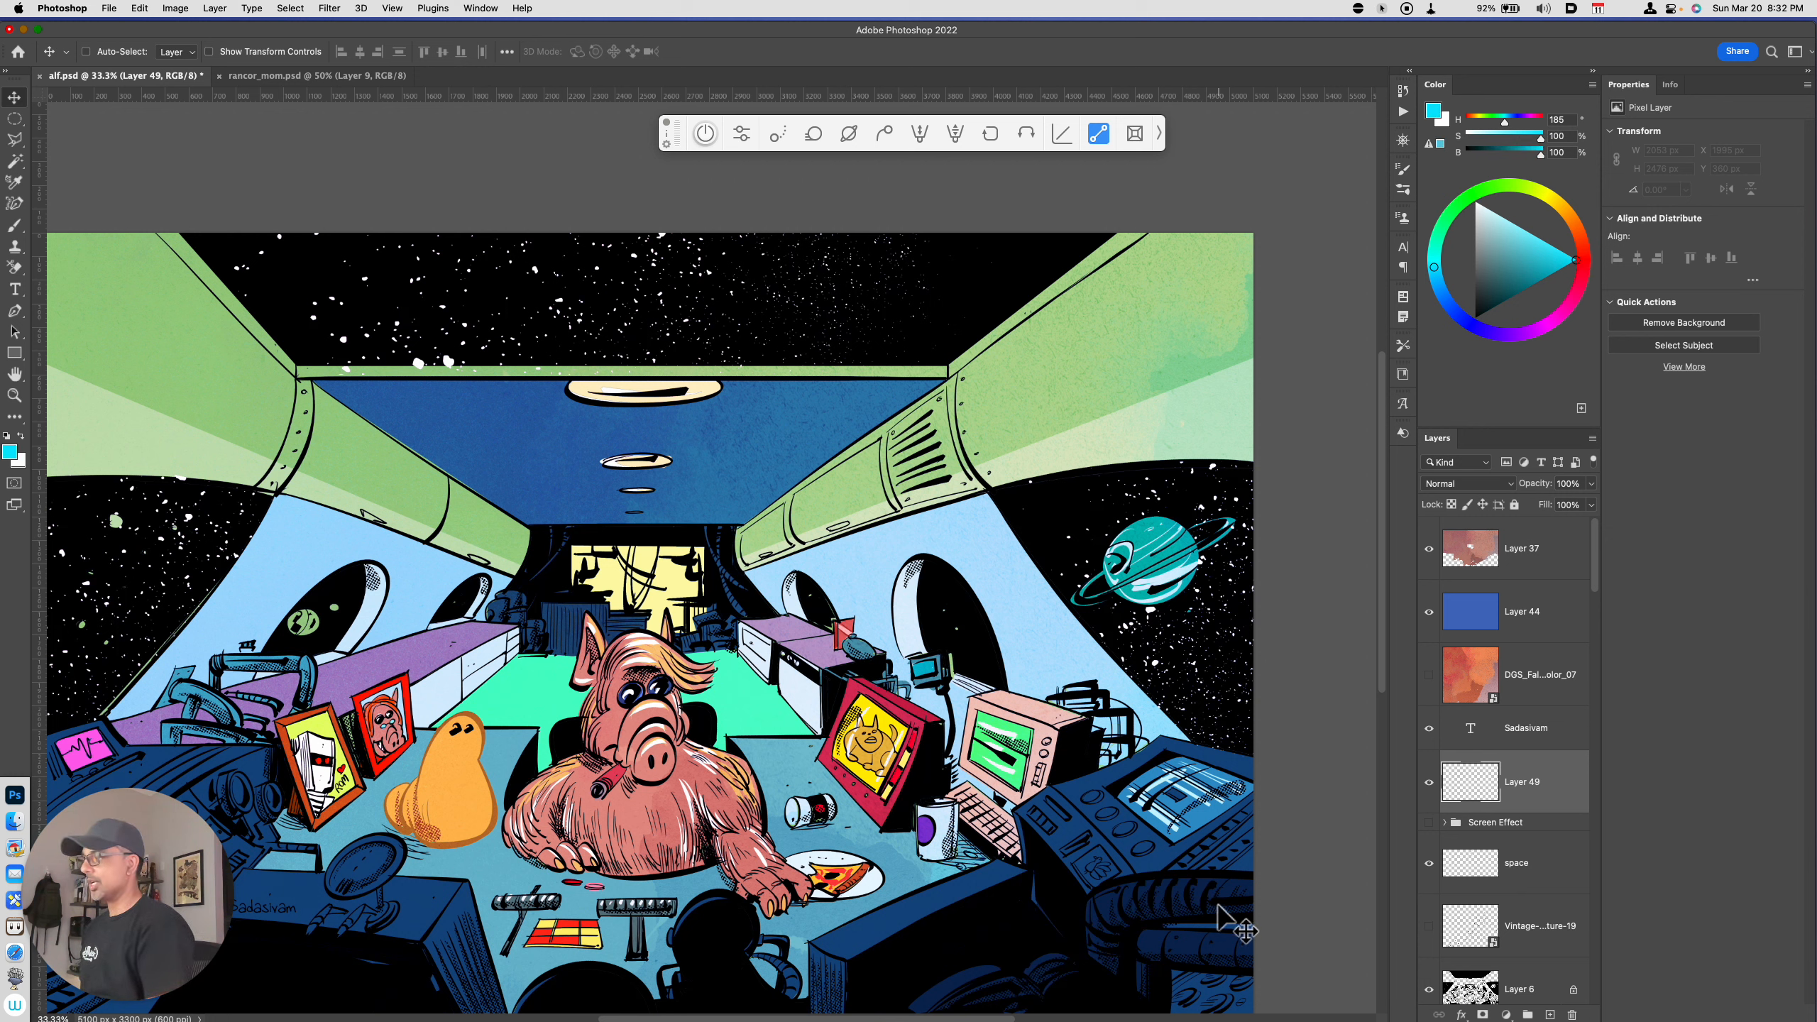
{"action": "left_click", "coordinate": [14, 353]}
{"action": "left_click_drag", "start_coordinate": [668, 394], "coordinate": [1084, 650]}
{"action": "key", "text": "v"}
{"action": "left_click_drag", "start_coordinate": [980, 579], "coordinate": [990, 556]}
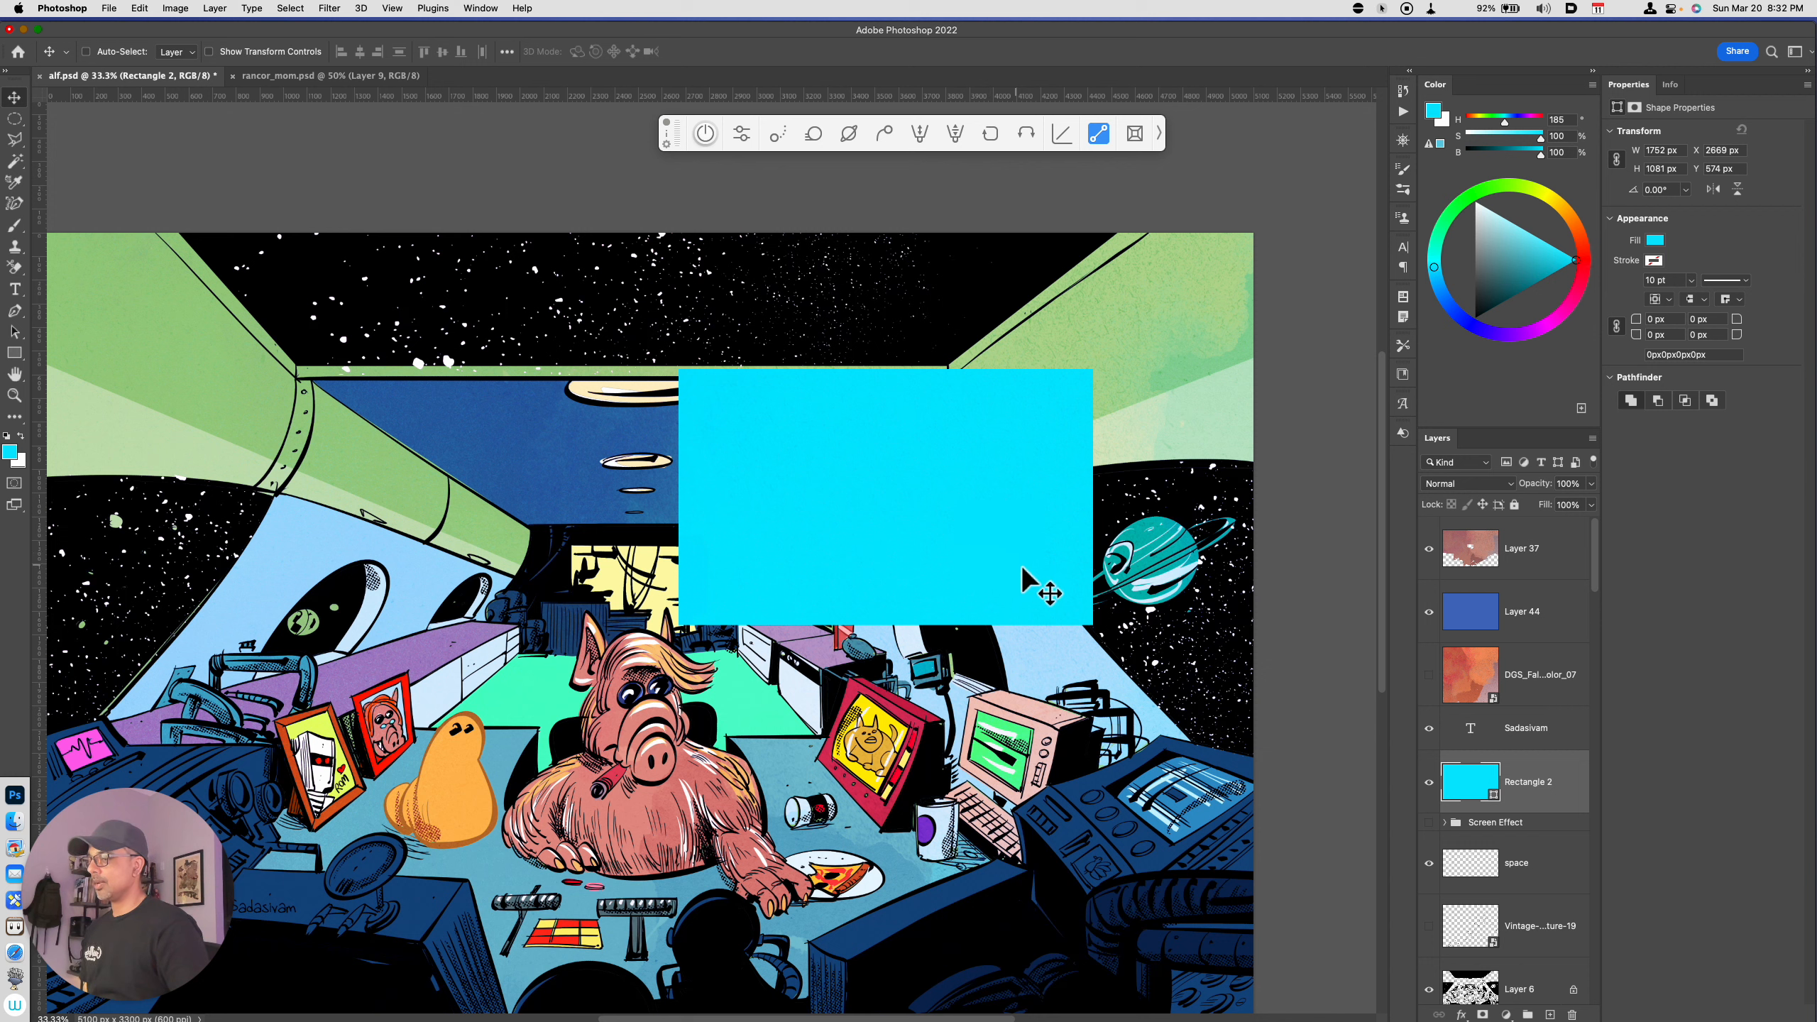
Enlarge the cyan rectangle to about 1778 × 1109 px and round all its corners to about 138 px
{"action": "key", "text": "u"}
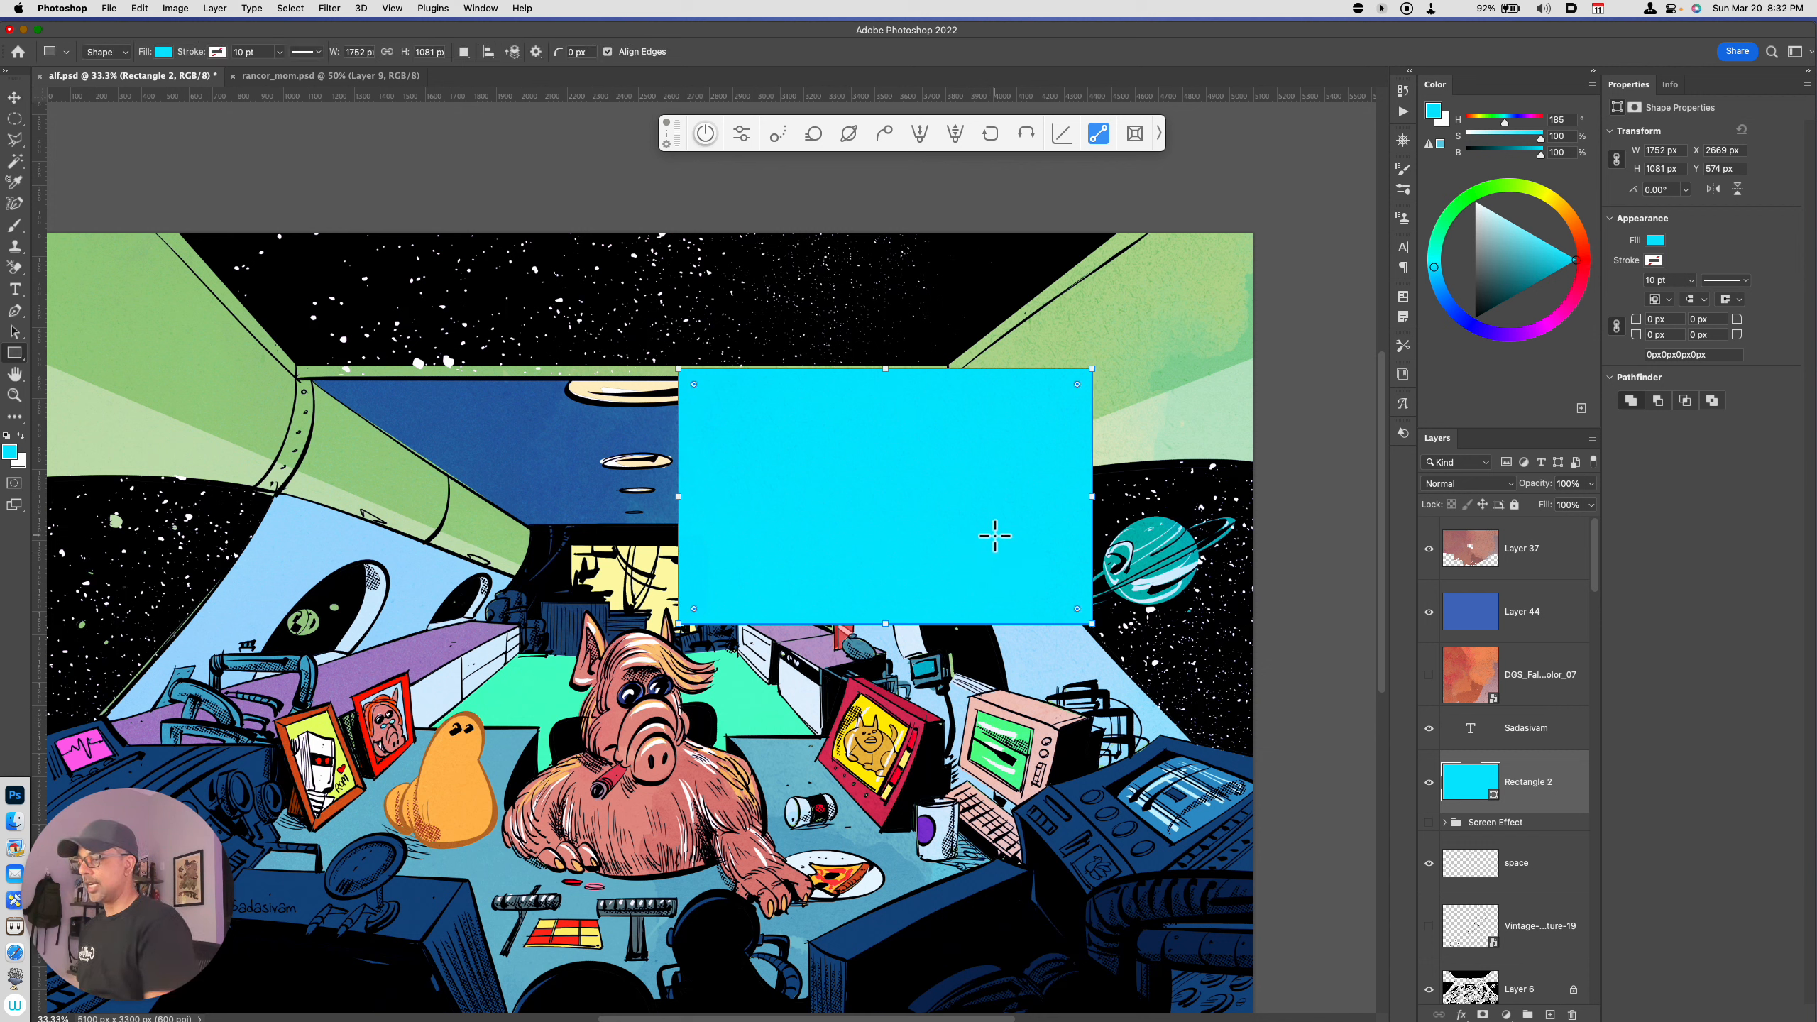
{"action": "mouse_move", "coordinate": [1094, 362]}
{"action": "left_mouse_down"}
{"action": "mouse_move", "coordinate": [1123, 335]}
{"action": "mouse_move", "coordinate": [1098, 362]}
{"action": "left_mouse_up"}
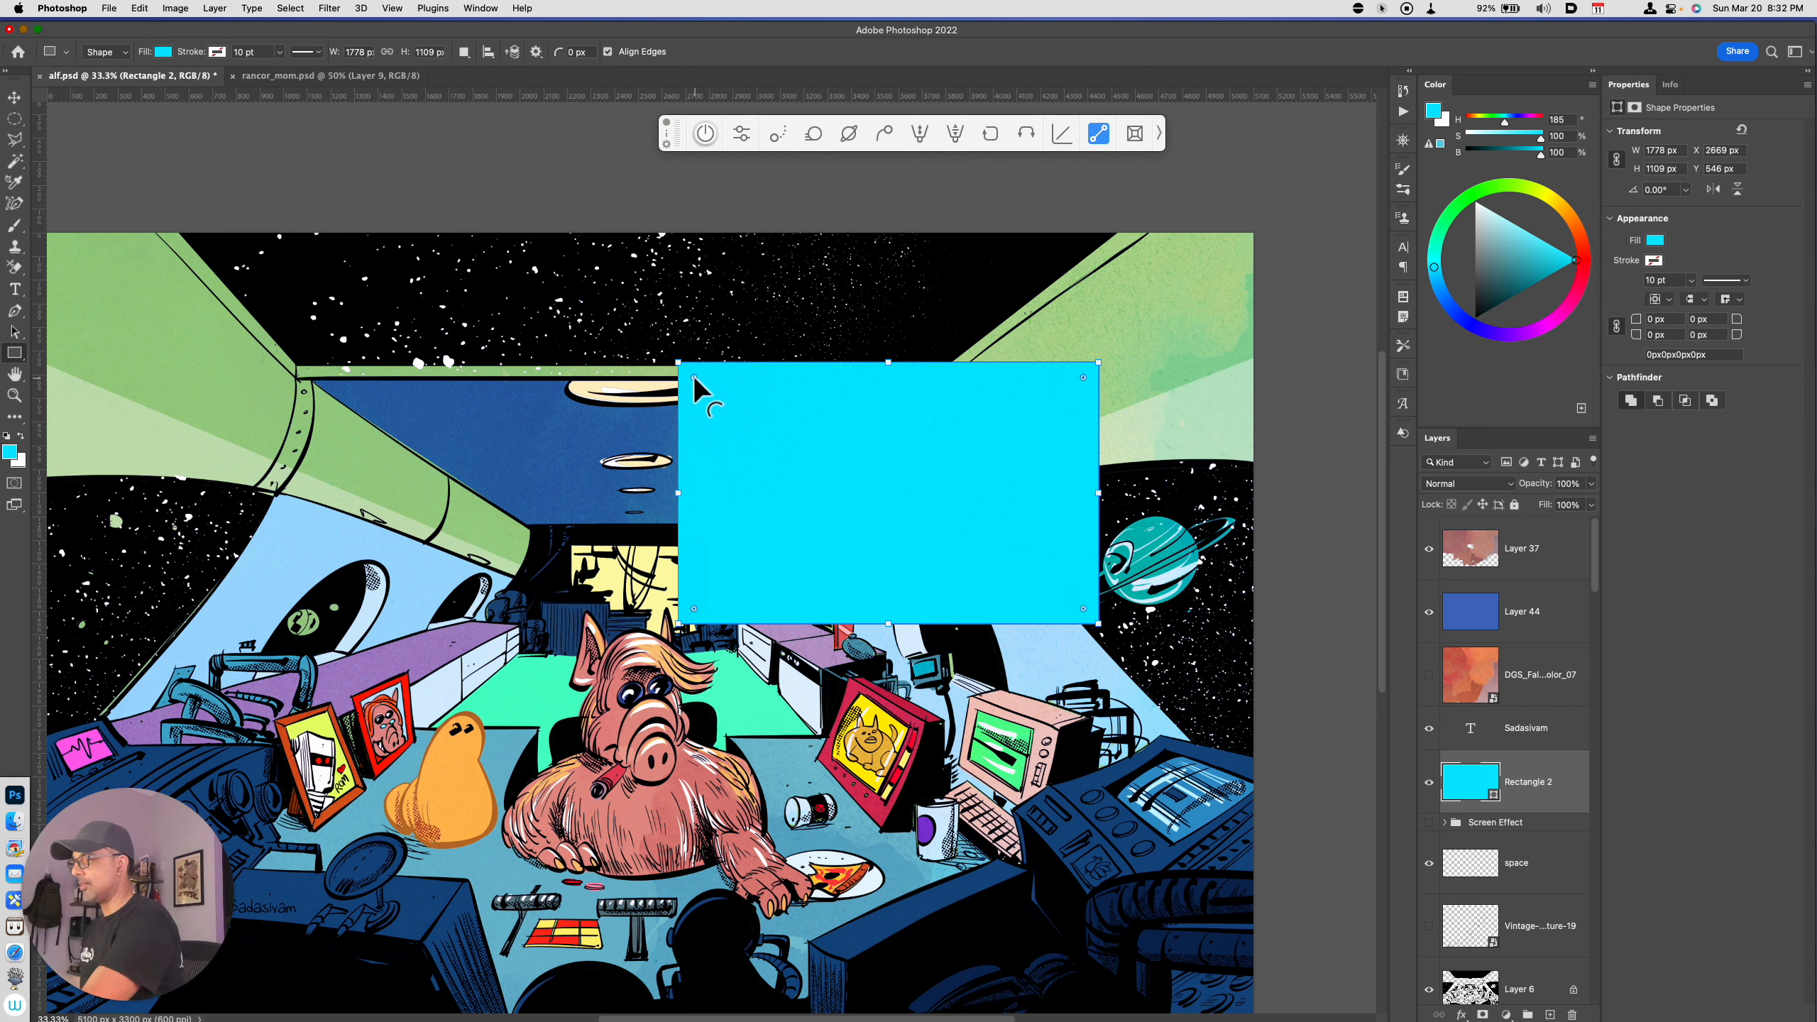
{"action": "left_click_drag", "start_coordinate": [694, 378], "coordinate": [709, 387]}
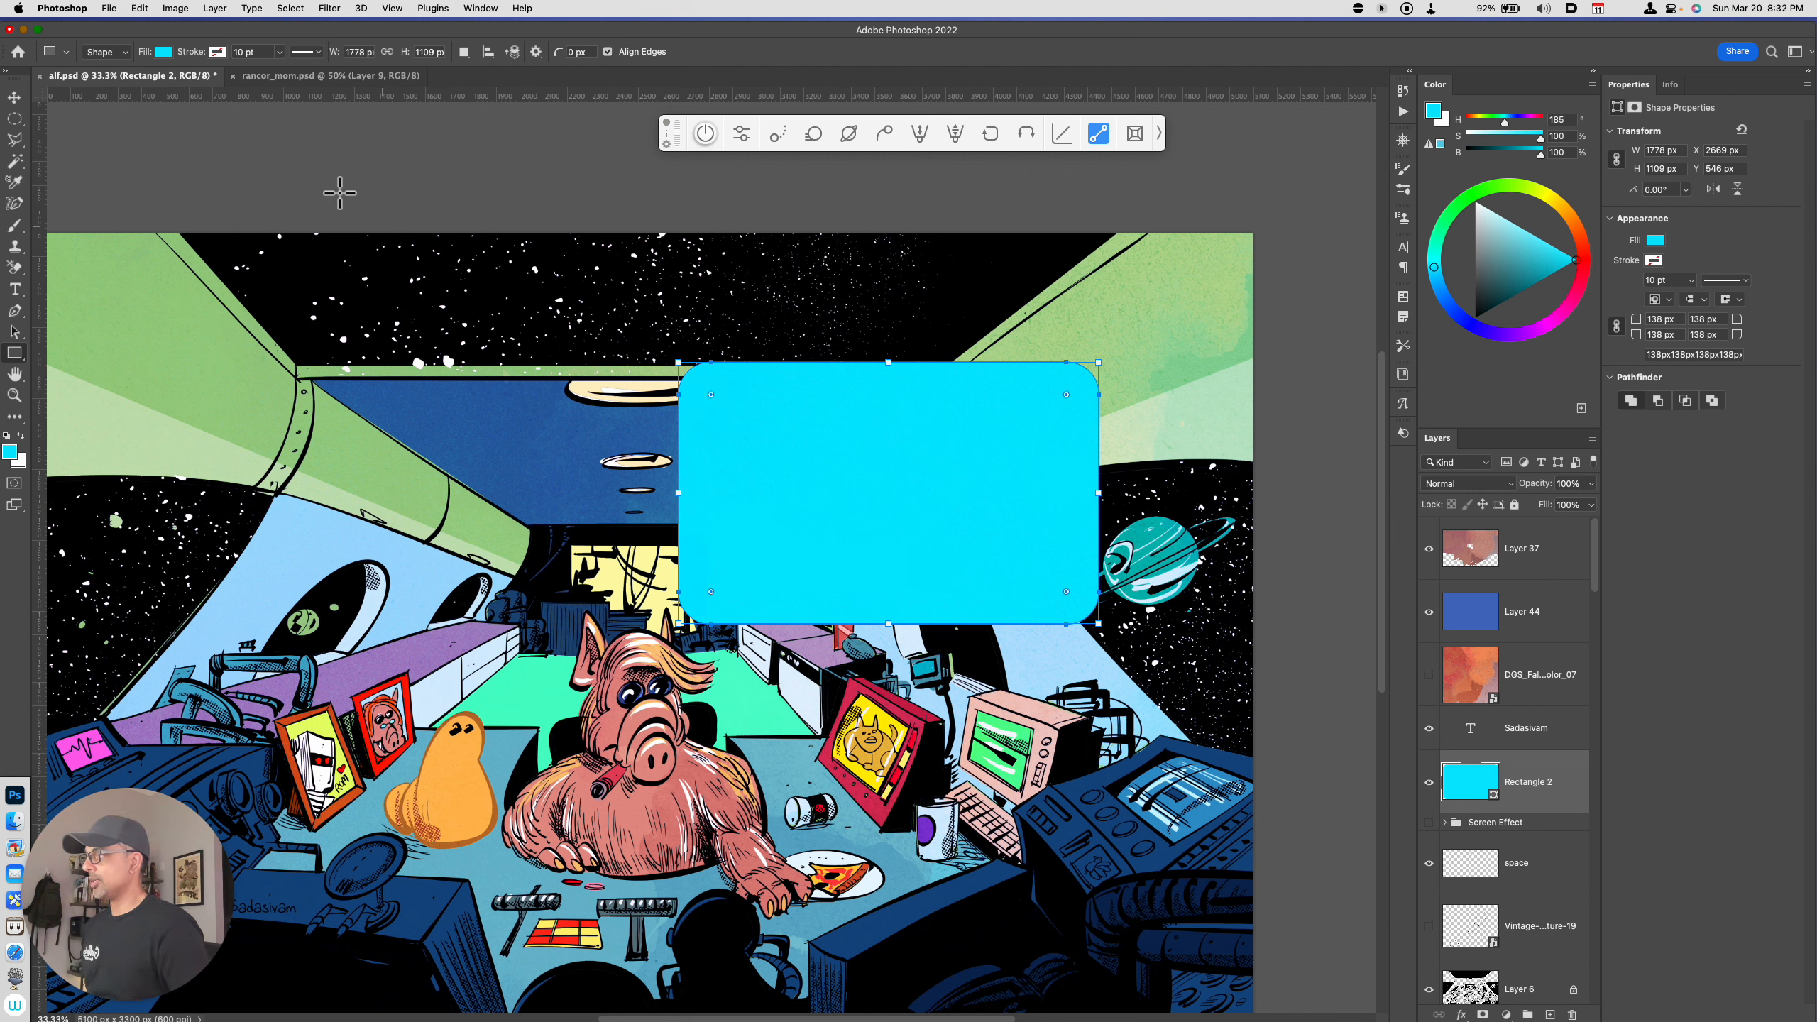
Taper the cyan shape inward toward its lower edge with a Perspective transform and reposition it between the ceiling and the planet
{"action": "left_click", "coordinate": [14, 98]}
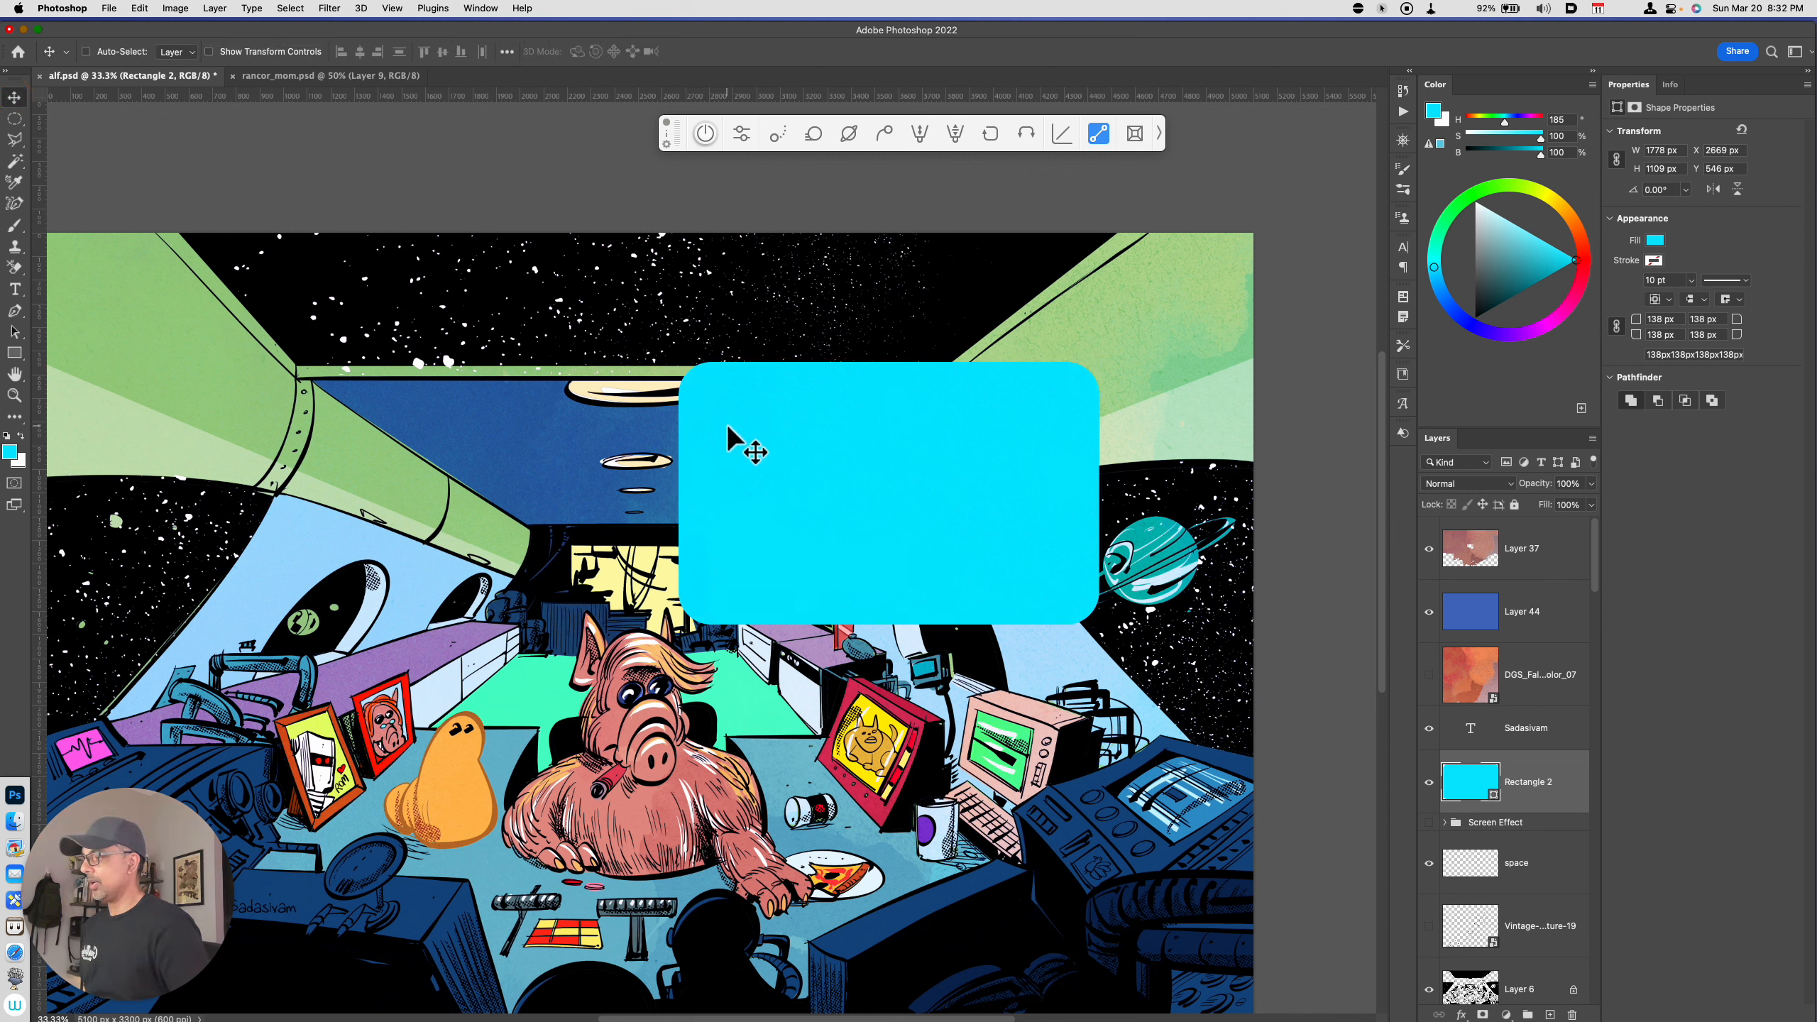
{"action": "left_click_drag", "start_coordinate": [733, 436], "coordinate": [770, 452]}
{"action": "key", "text": "super+t"}
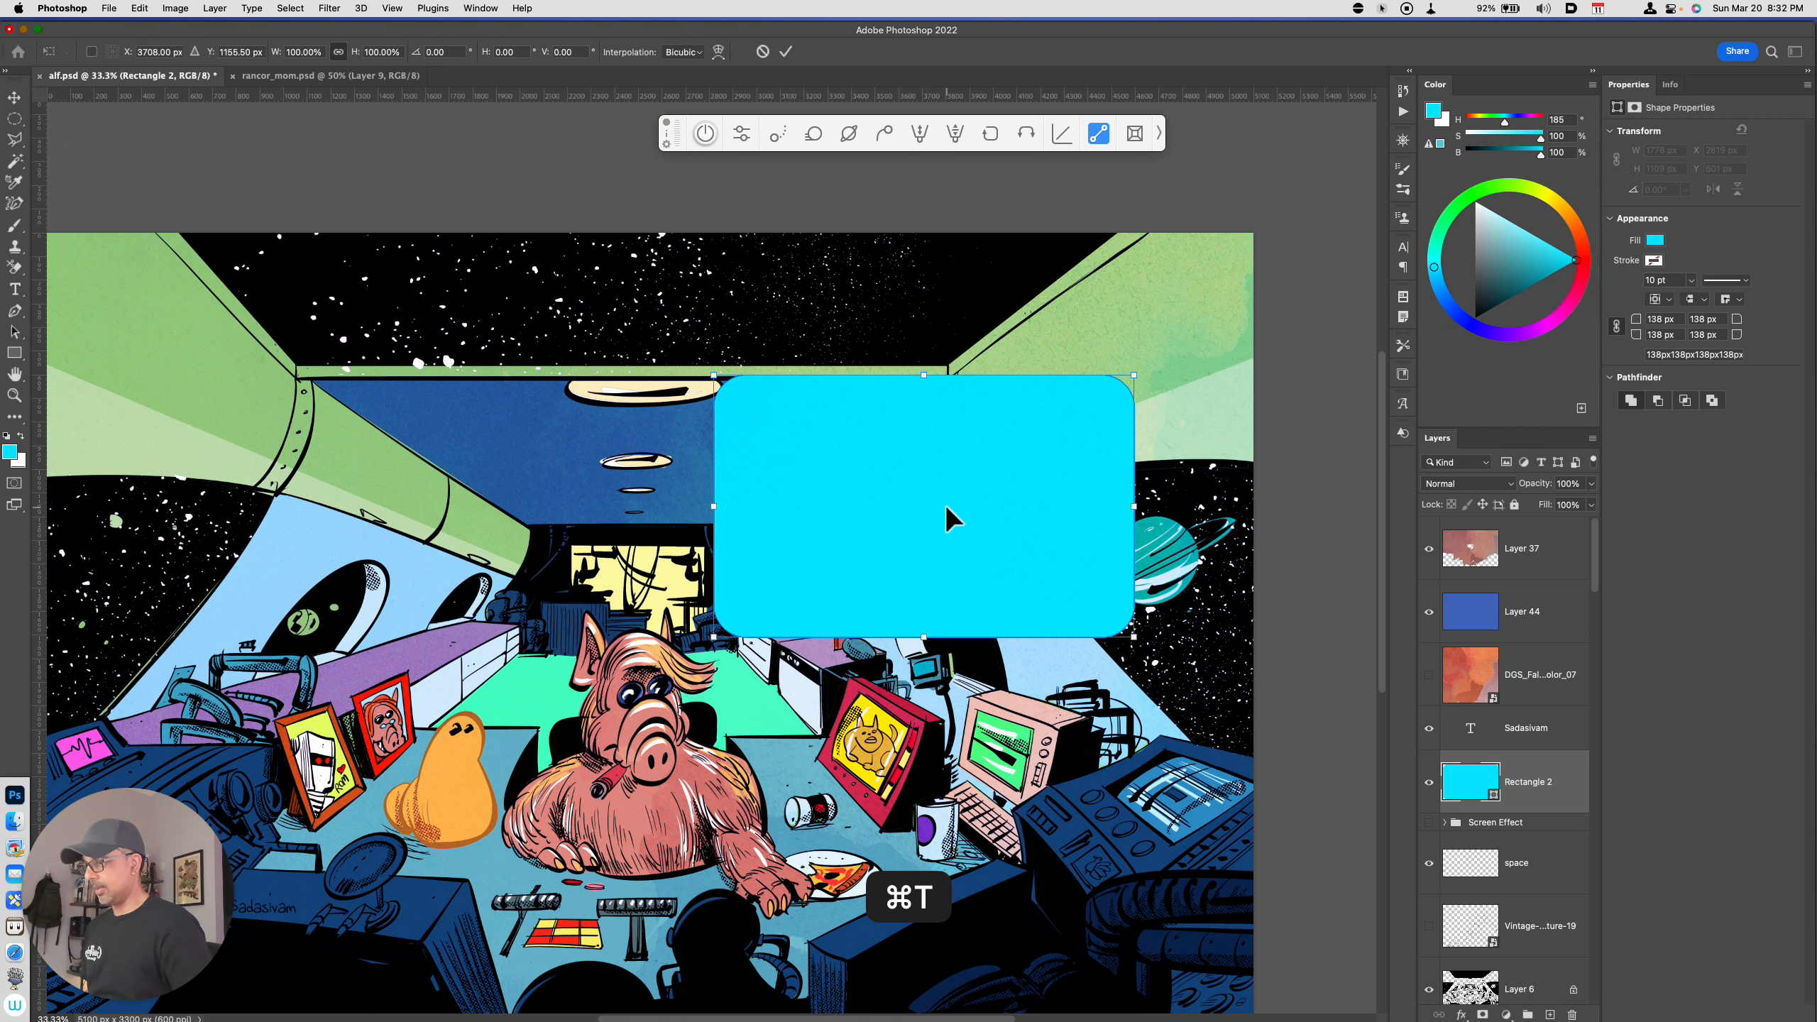
{"action": "right_click", "coordinate": [948, 509]}
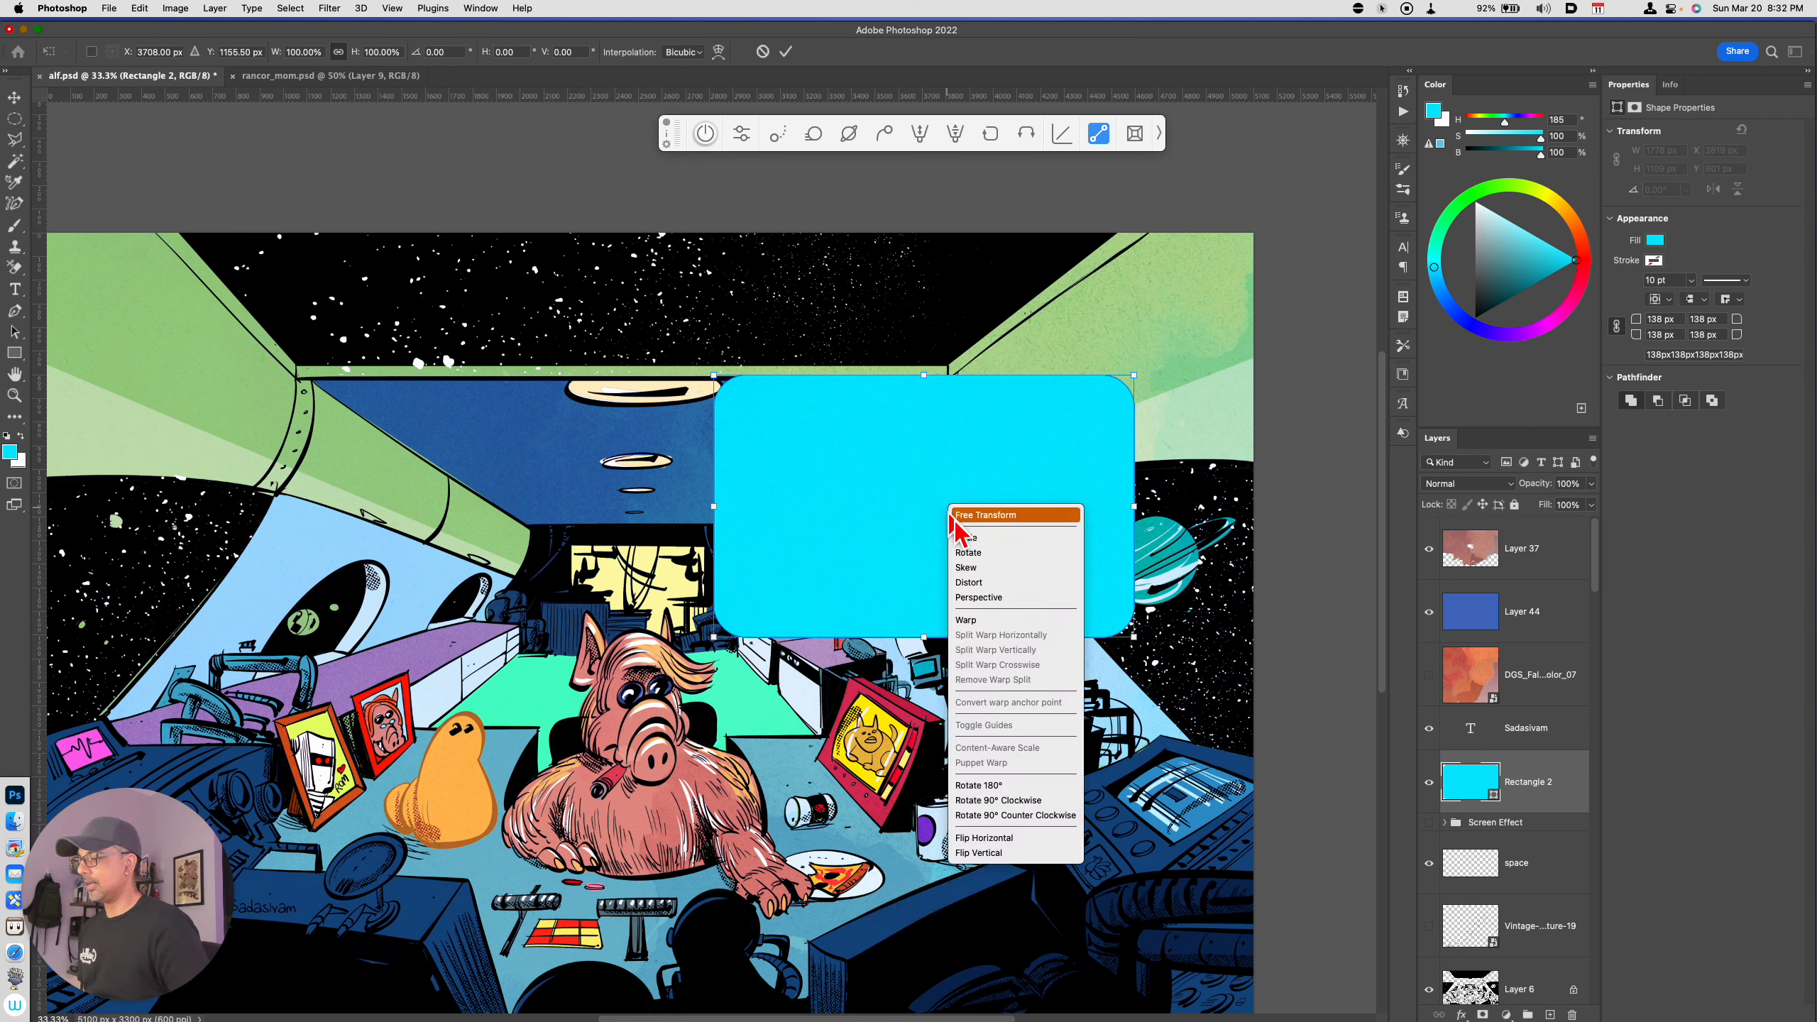
{"action": "left_click", "coordinate": [991, 597]}
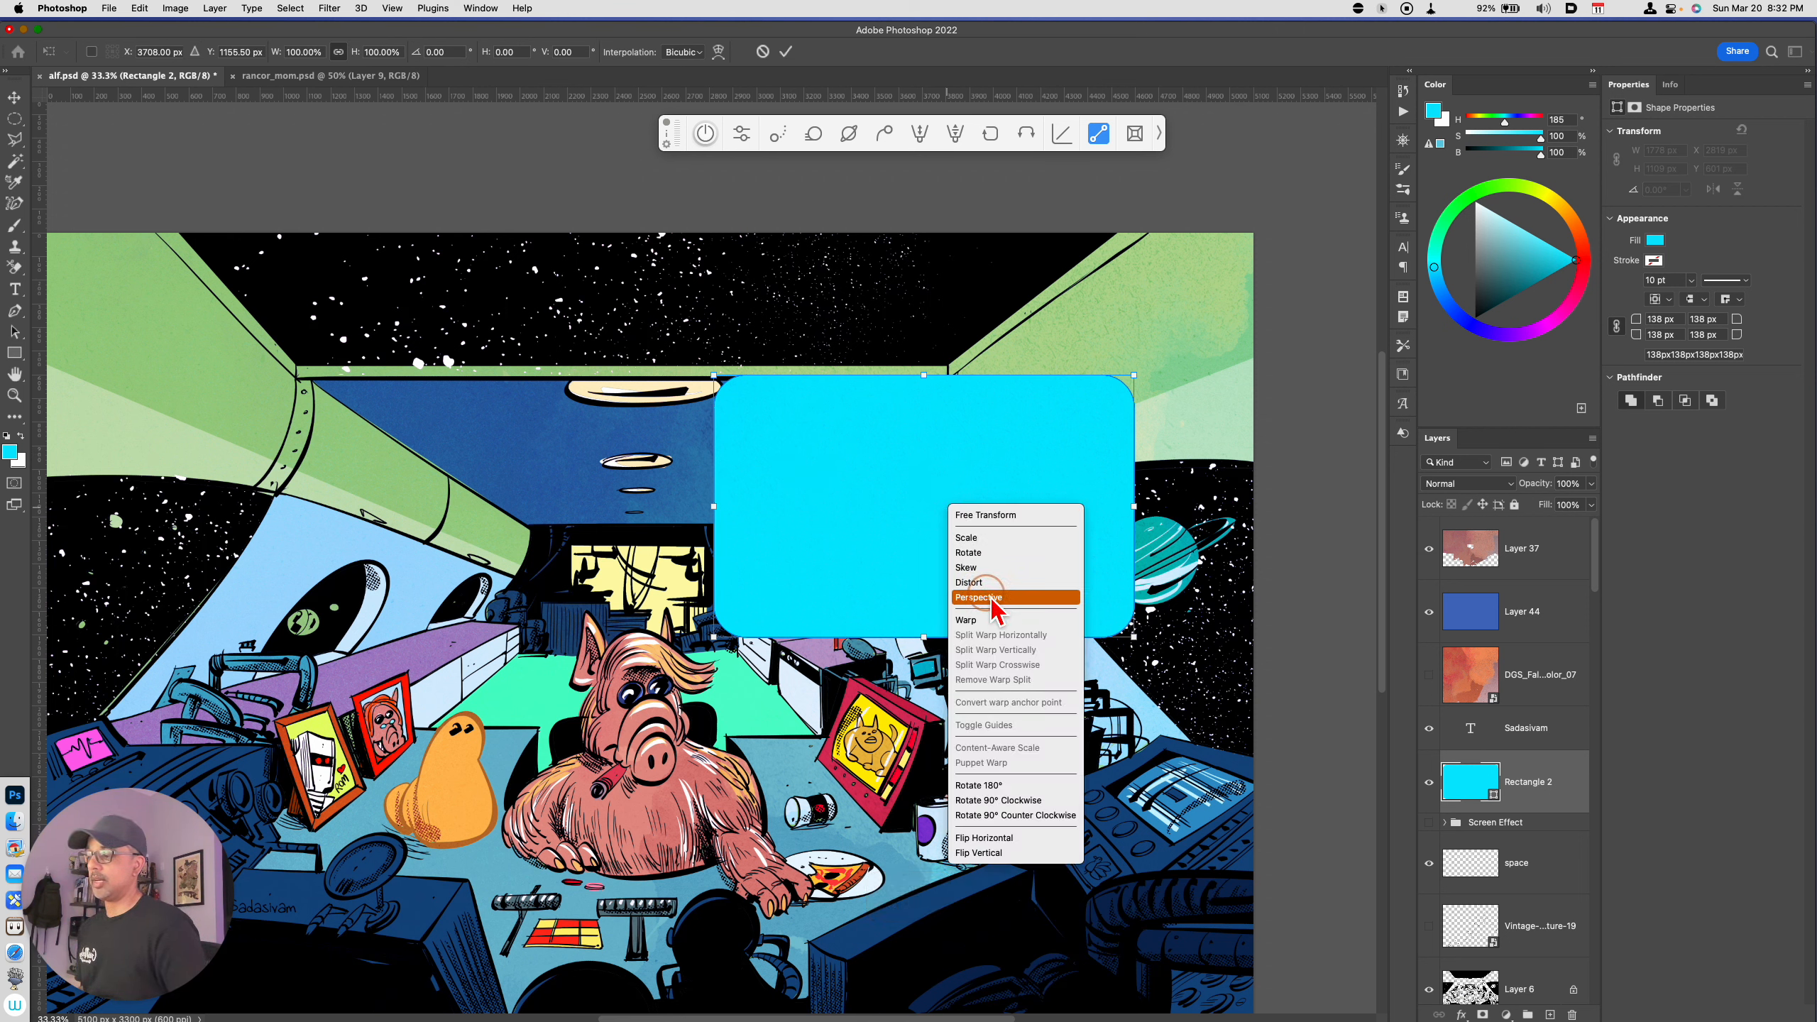
{"action": "left_click_drag", "start_coordinate": [1130, 643], "coordinate": [1094, 646]}
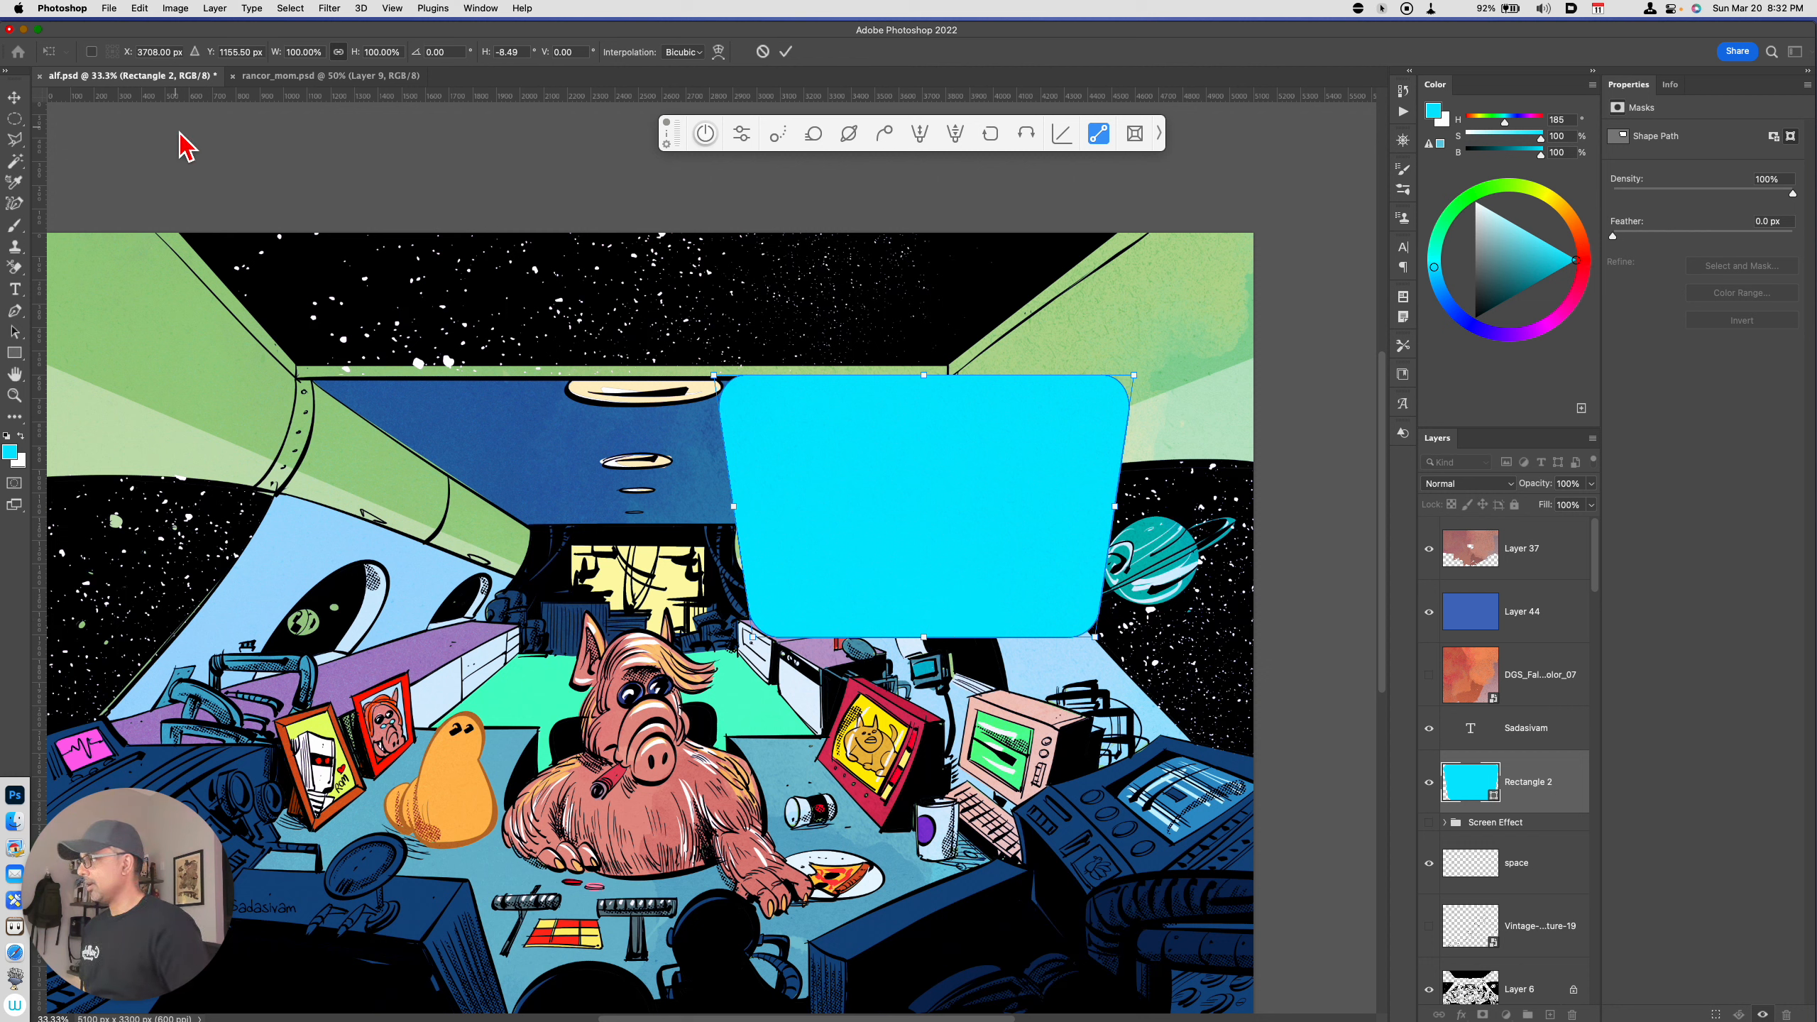
{"action": "key", "text": "Return"}
{"action": "left_click_drag", "start_coordinate": [738, 431], "coordinate": [767, 392]}
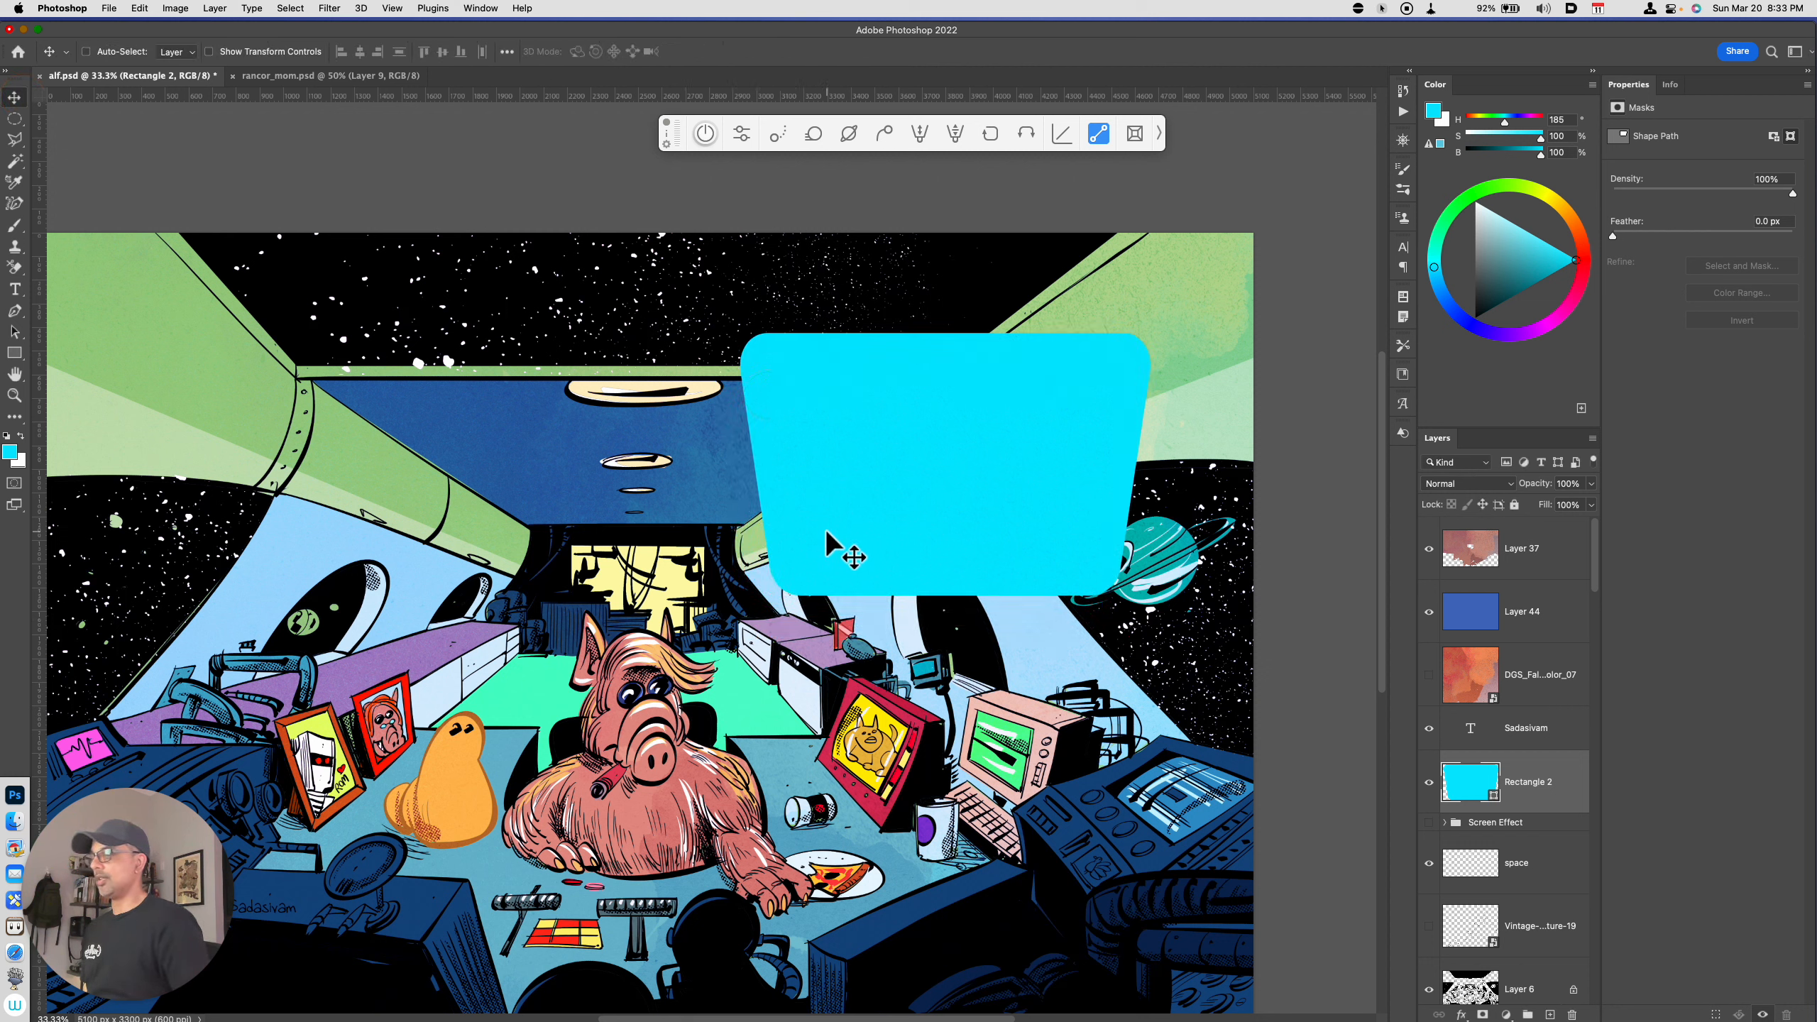
On a new layer above the cyan shape, paint thin white horizontal scan lines across its upper part with a 20 px brush
{"action": "left_click_drag", "start_coordinate": [1007, 727], "coordinate": [1011, 854]}
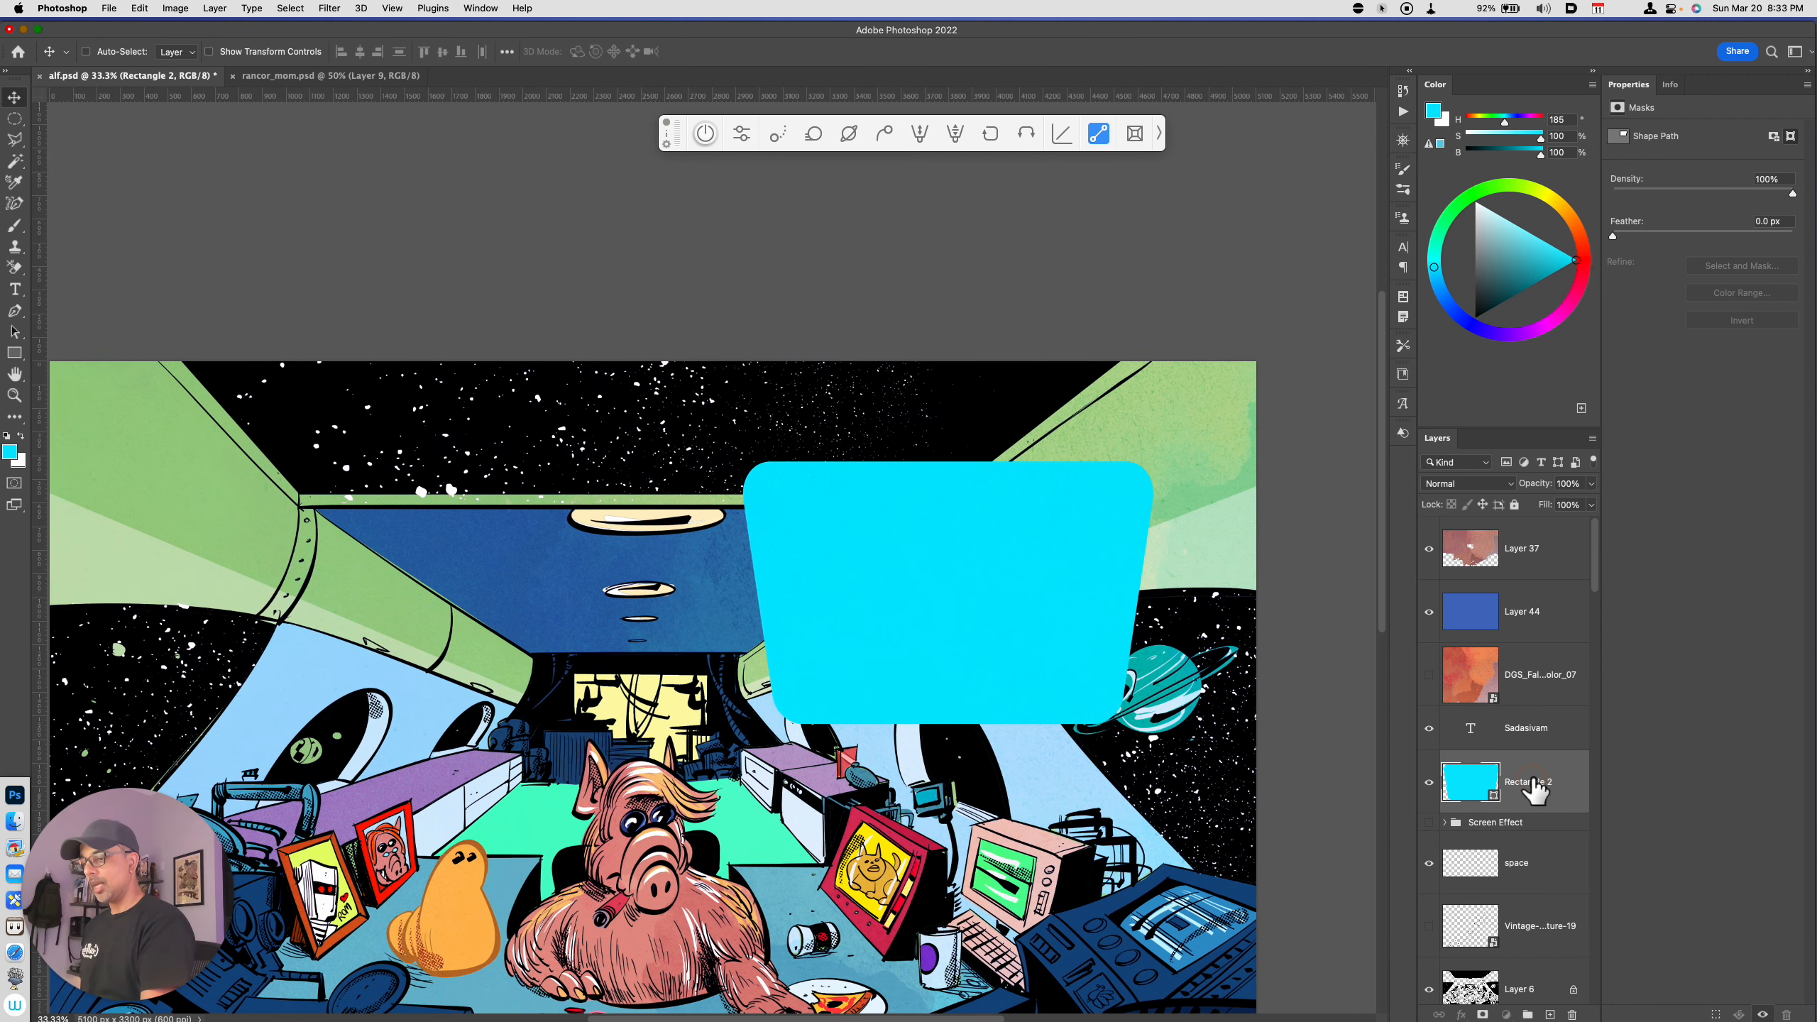
{"action": "key", "text": "super+shift+alt+n"}
{"action": "key", "text": "x"}
{"action": "key", "text": "b"}
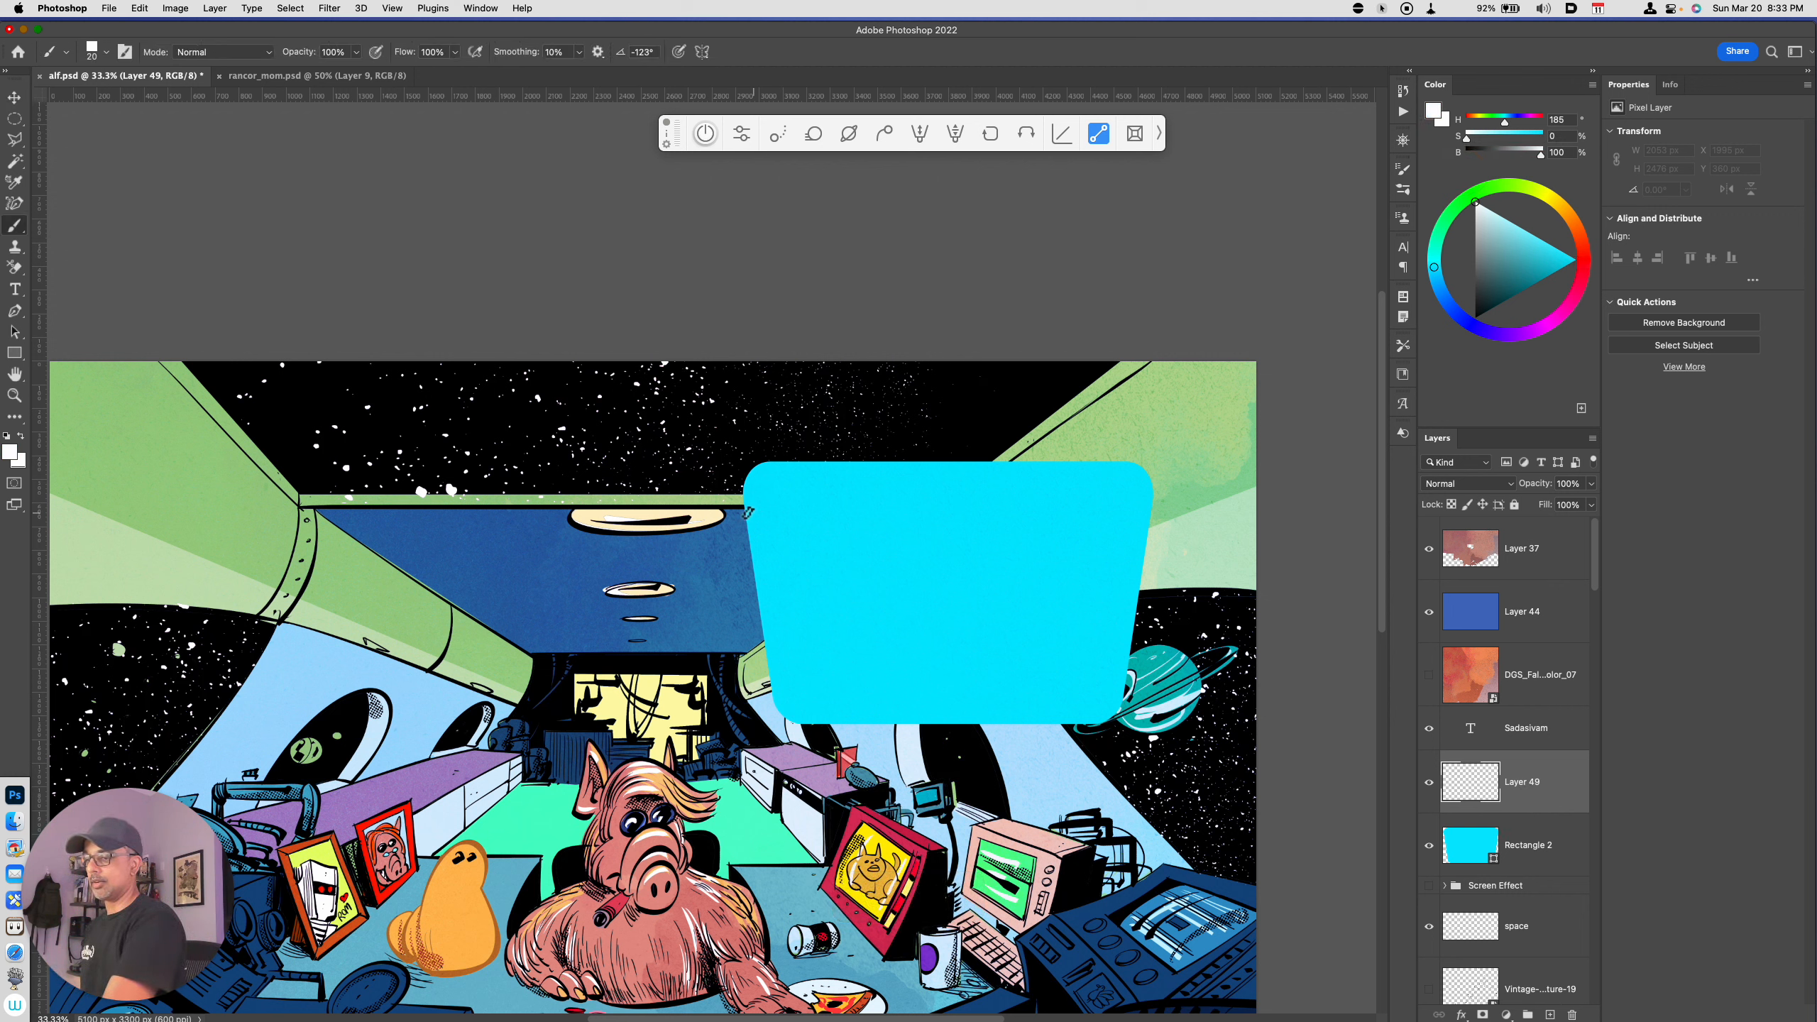
{"action": "left_click_drag", "start_coordinate": [733, 476], "coordinate": [1195, 475]}
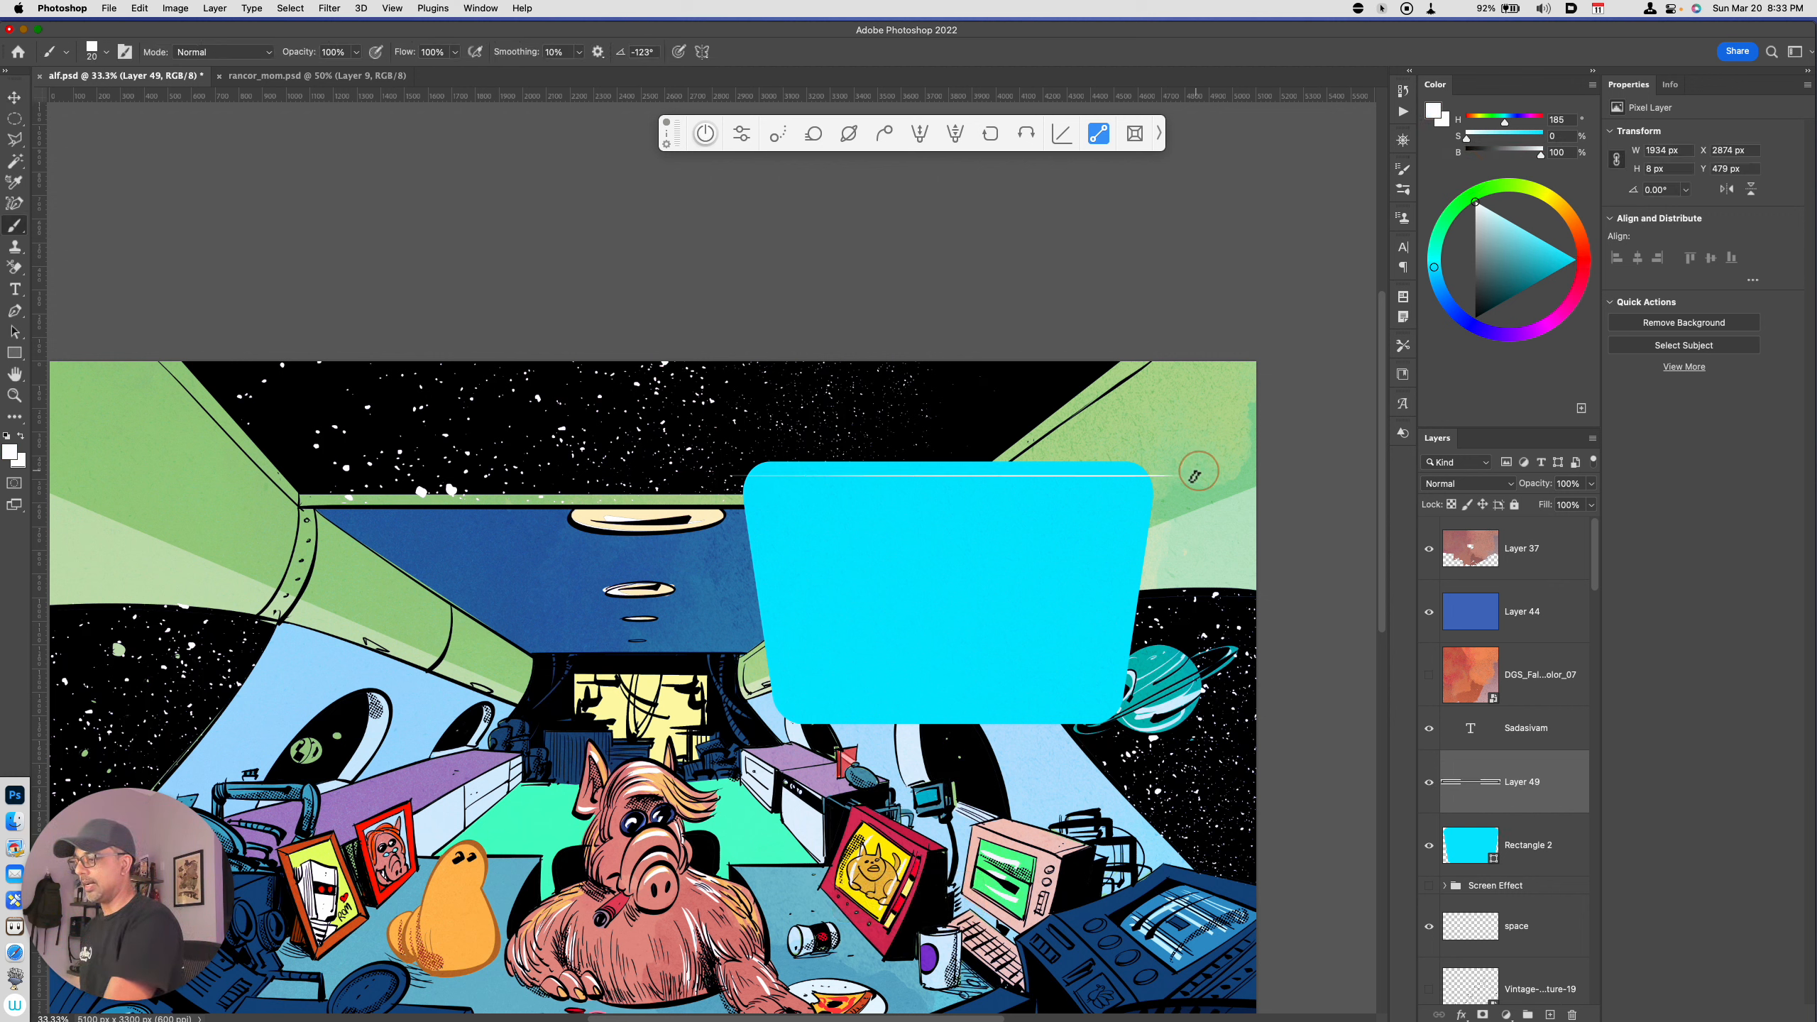
{"action": "key", "text": "super+z"}
{"action": "left_click_drag", "start_coordinate": [709, 475], "coordinate": [1210, 483]}
{"action": "left_click_drag", "start_coordinate": [733, 481], "coordinate": [1245, 492]}
{"action": "left_click_drag", "start_coordinate": [731, 504], "coordinate": [1223, 500]}
{"action": "left_click_drag", "start_coordinate": [741, 512], "coordinate": [1209, 504]}
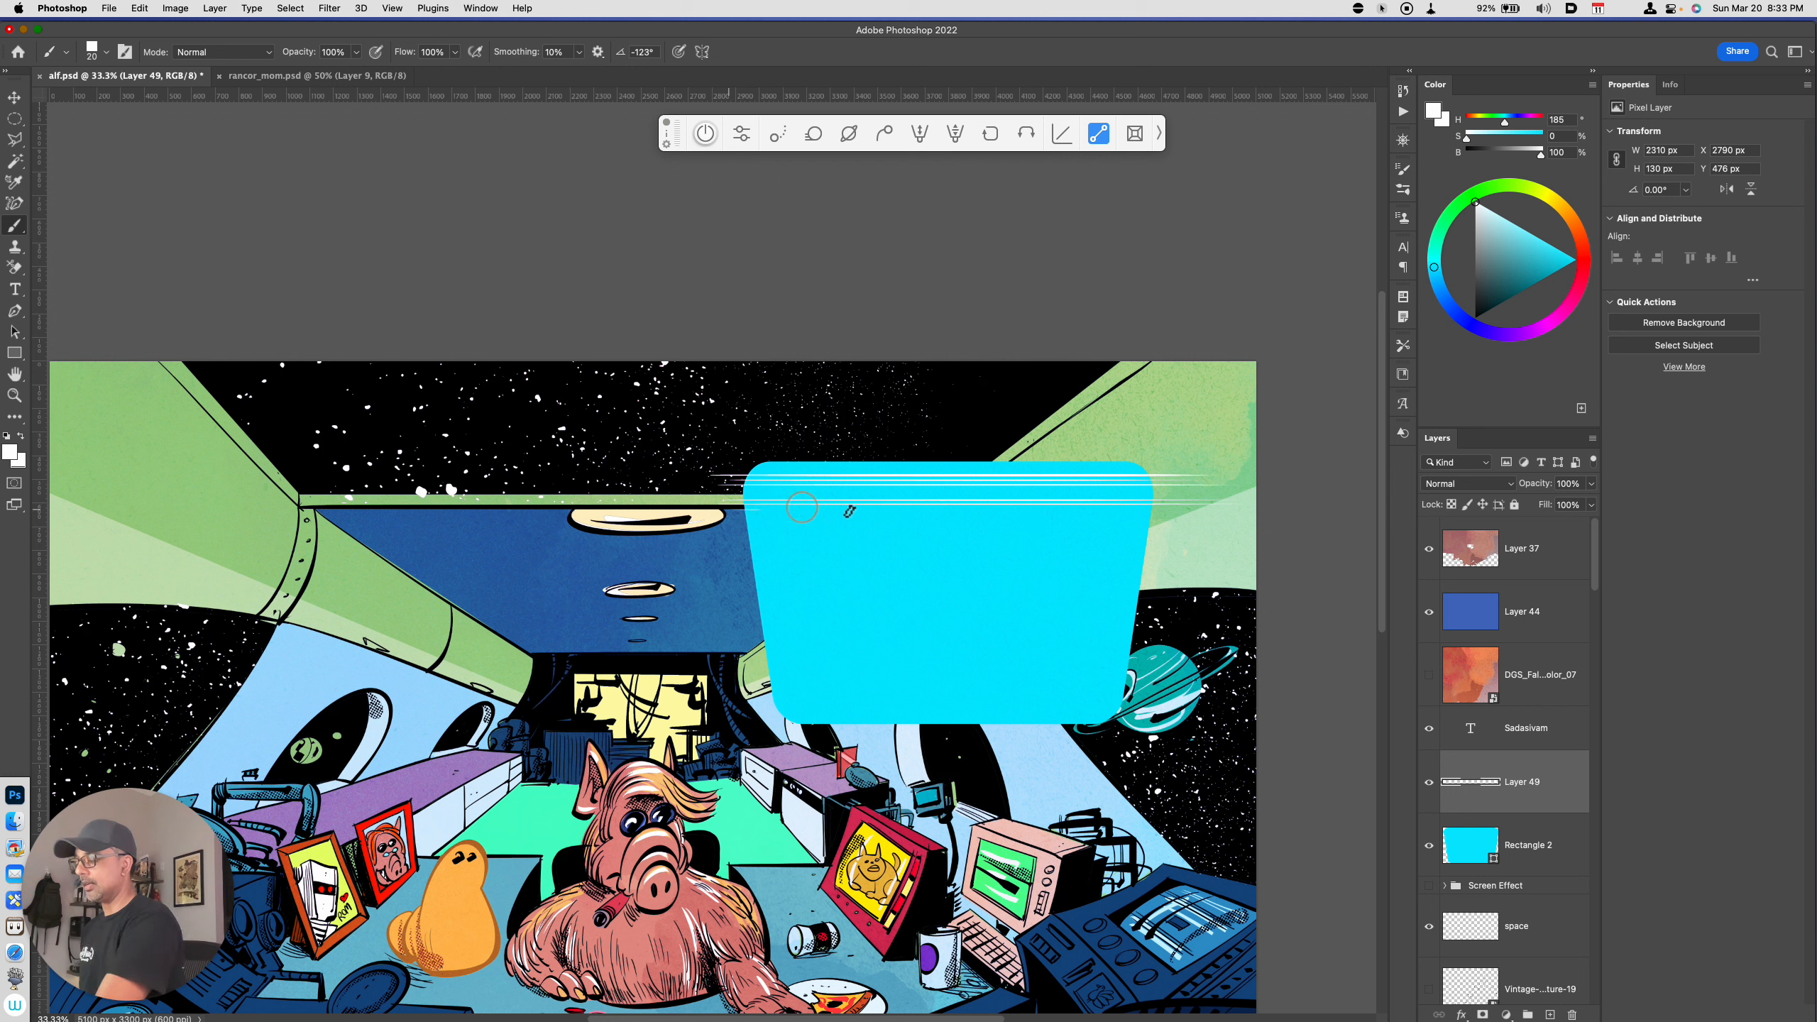
{"action": "mouse_move", "coordinate": [761, 510]}
{"action": "left_mouse_down"}
{"action": "mouse_move", "coordinate": [1198, 510]}
{"action": "mouse_move", "coordinate": [1169, 525]}
{"action": "left_mouse_up"}
{"action": "left_click_drag", "start_coordinate": [721, 529], "coordinate": [1191, 528]}
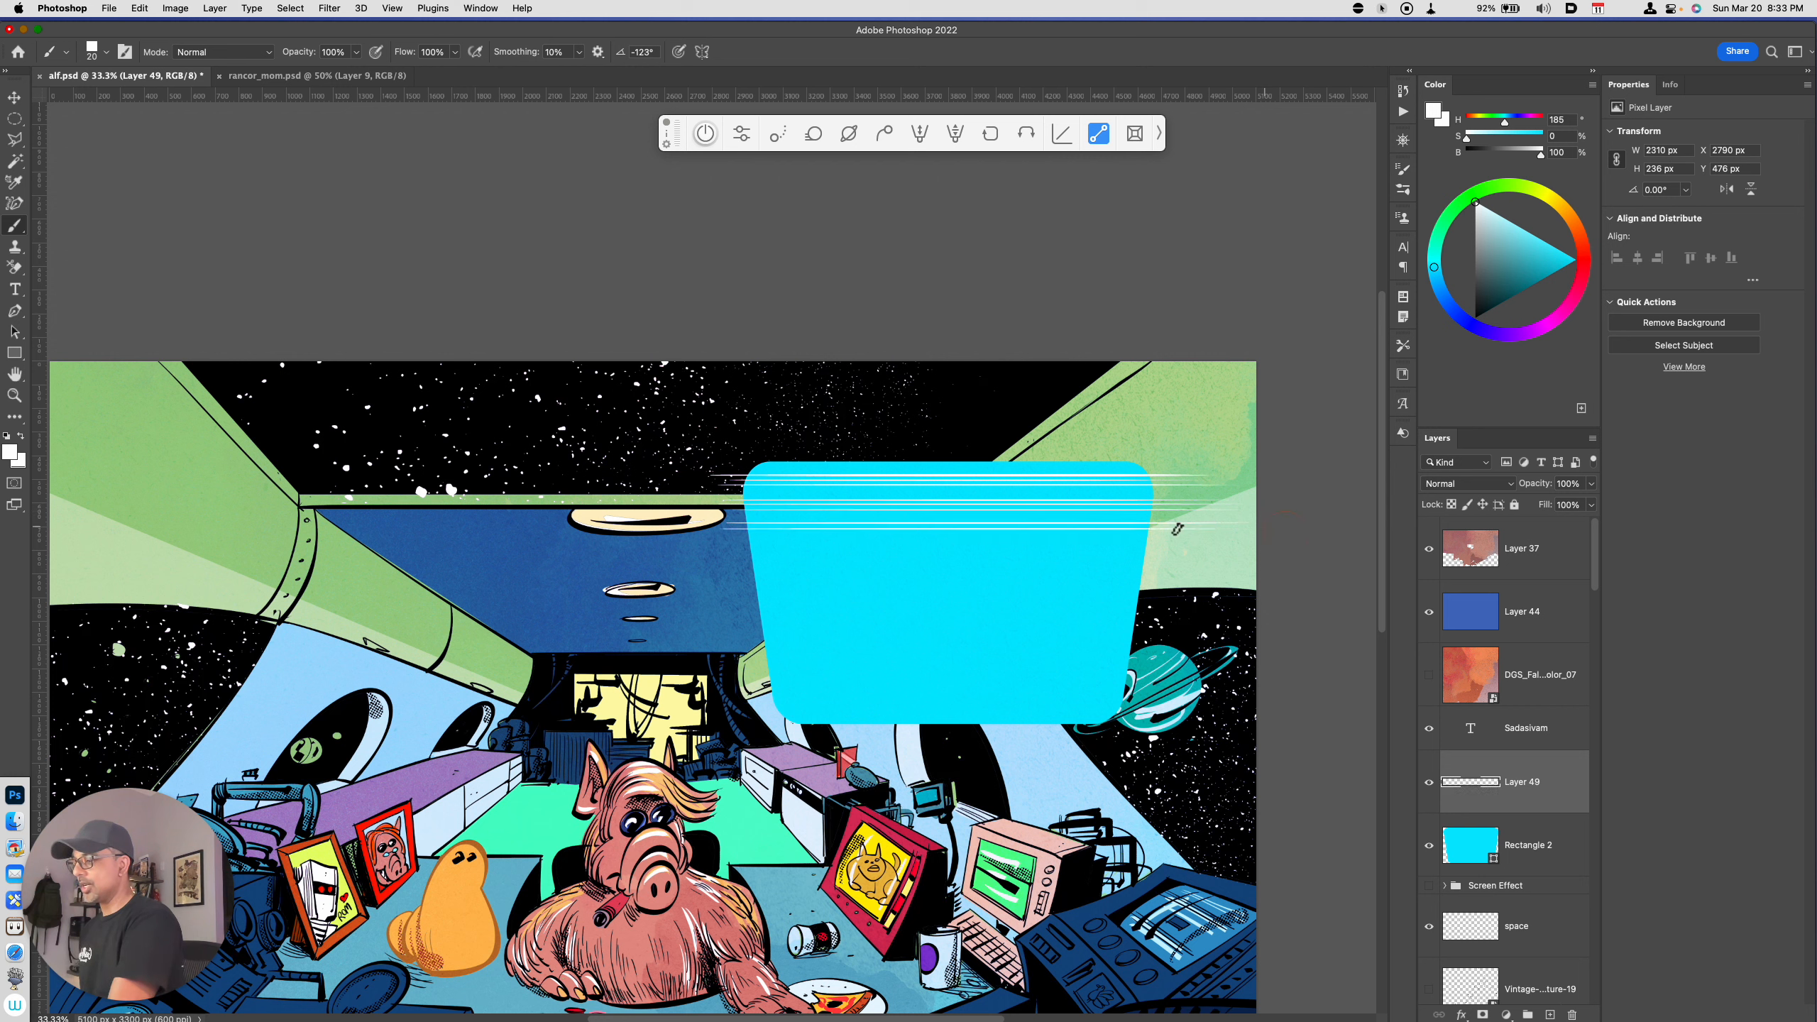
{"action": "left_click_drag", "start_coordinate": [750, 551], "coordinate": [1221, 553]}
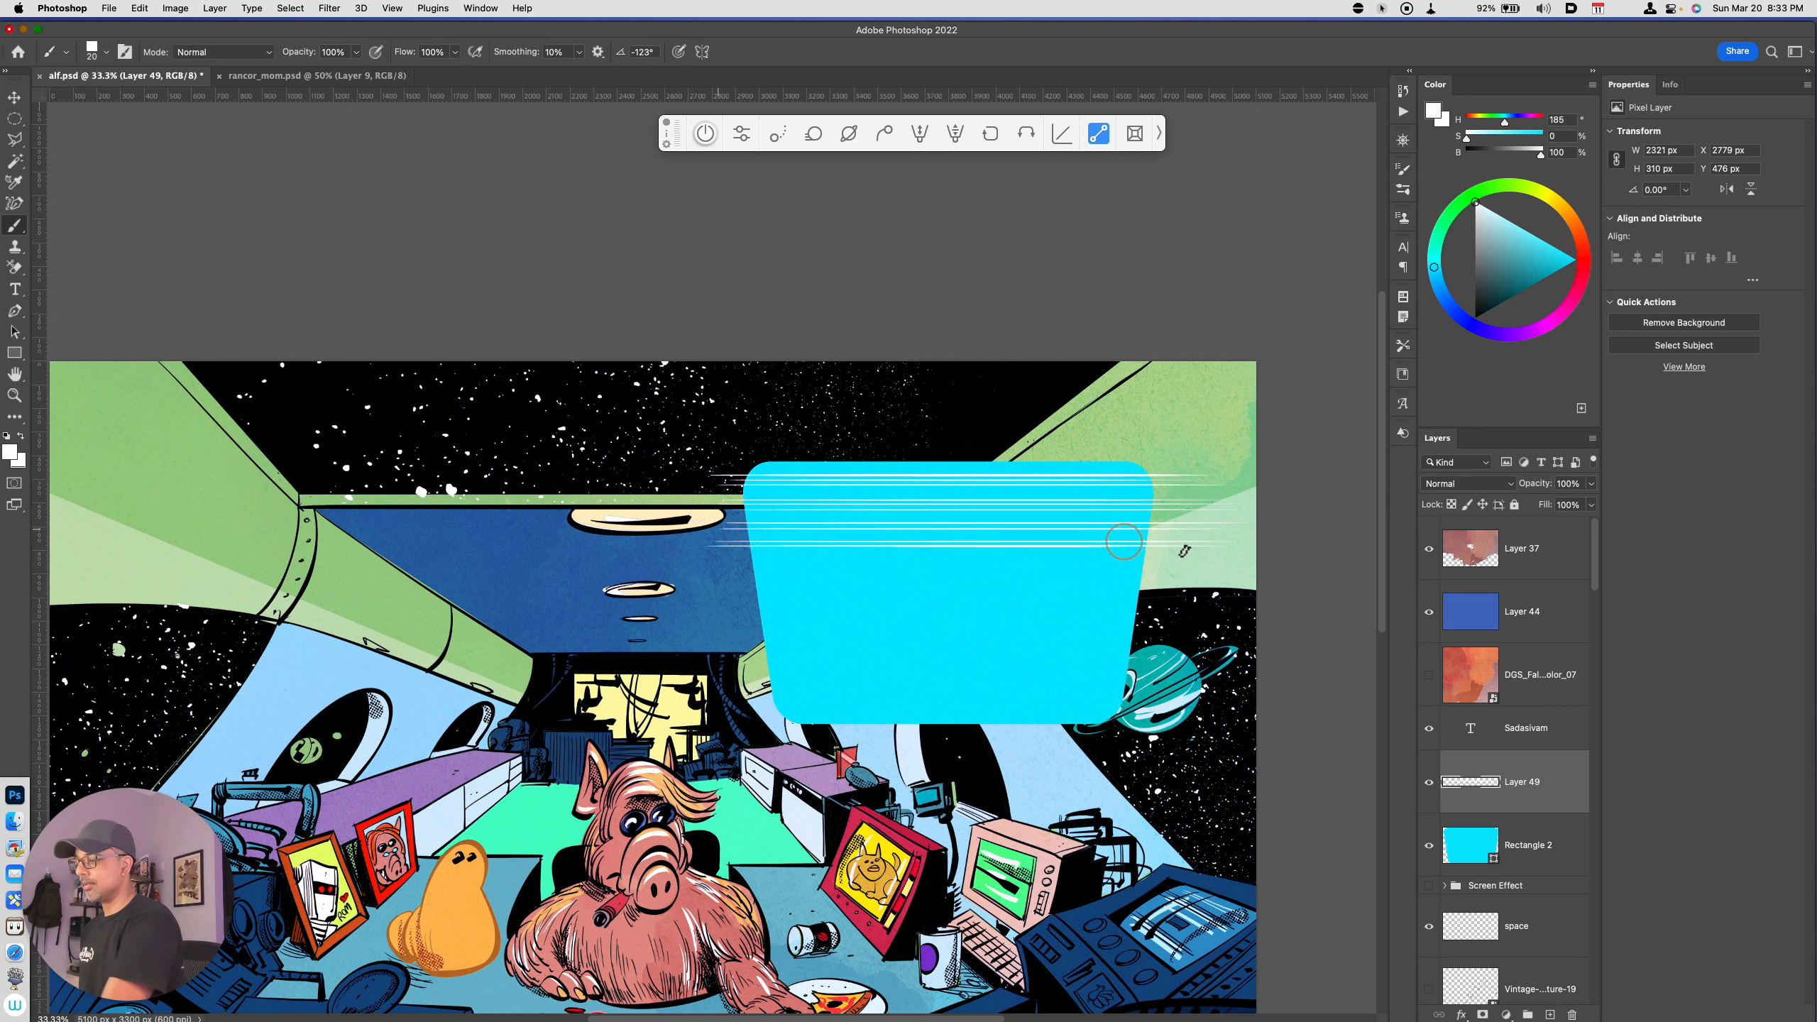
{"action": "key", "text": "super+z"}
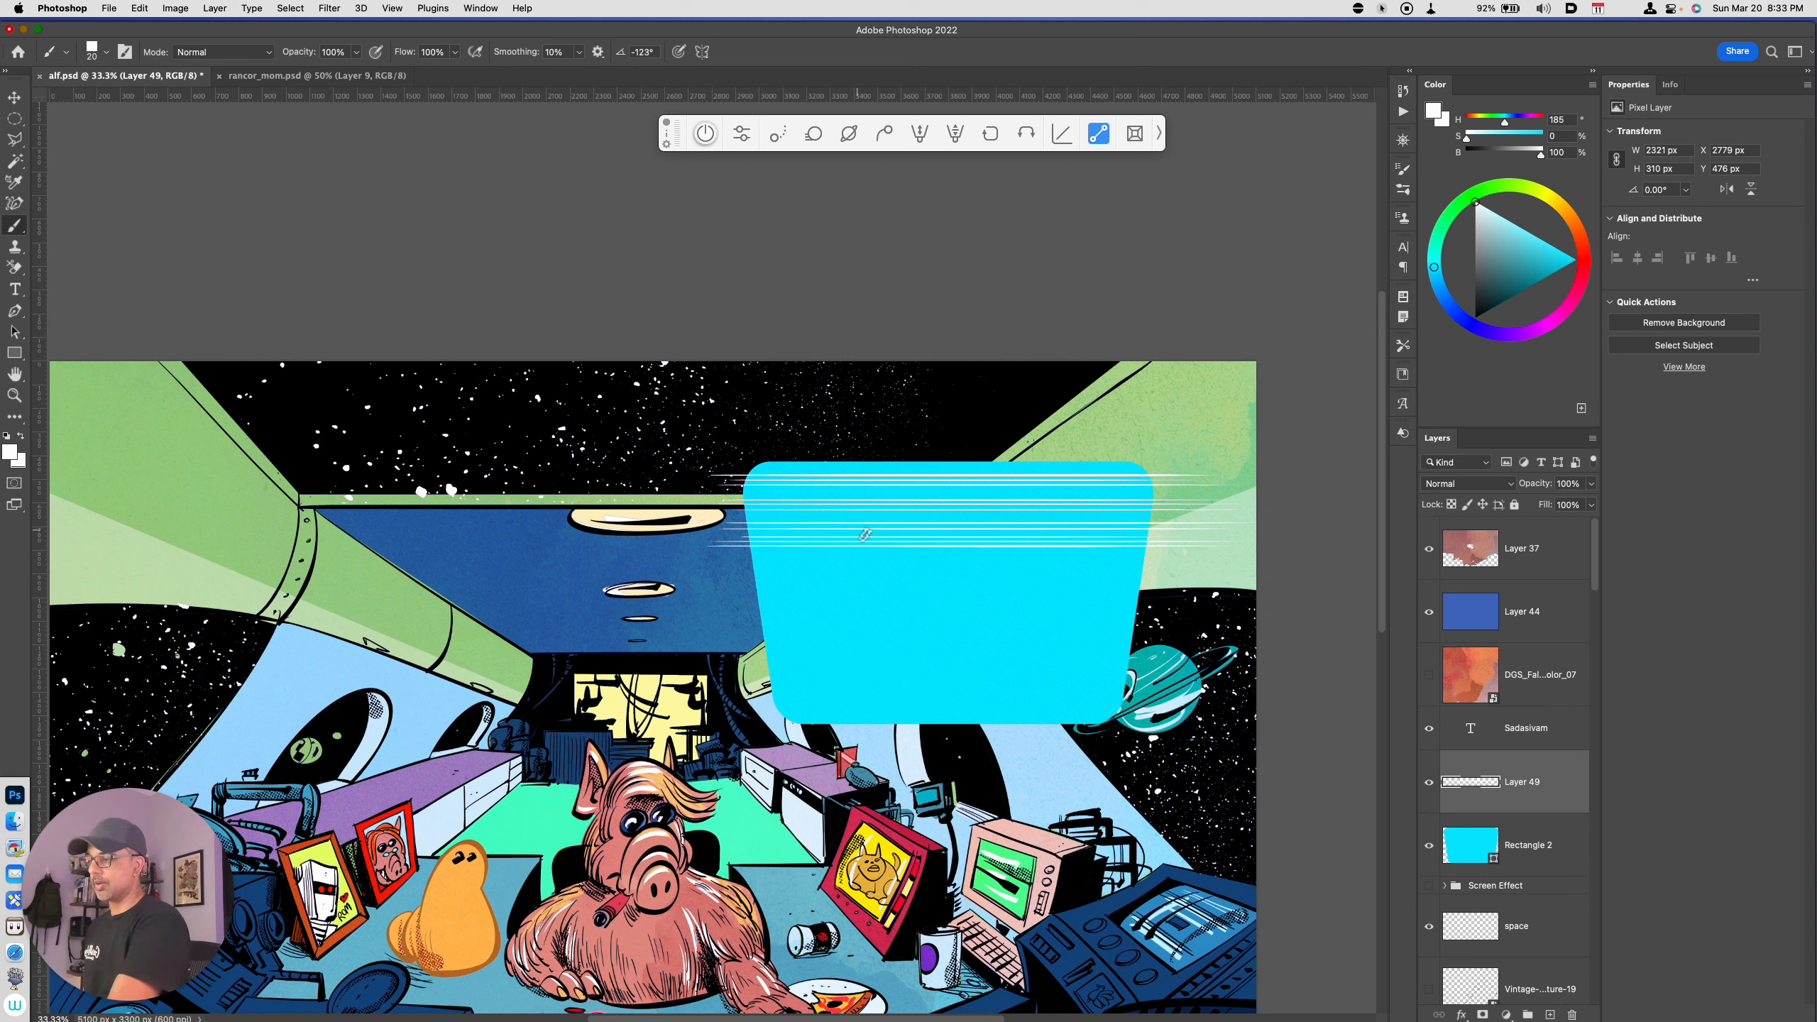
Duplicate the scan-line layer three times and spread the copies downward until lines cover the whole cyan shape
{"action": "key", "text": "super+j"}
{"action": "key", "text": "v"}
{"action": "left_click_drag", "start_coordinate": [880, 522], "coordinate": [979, 761]}
{"action": "key", "text": "super+j"}
{"action": "key", "text": "super+j"}
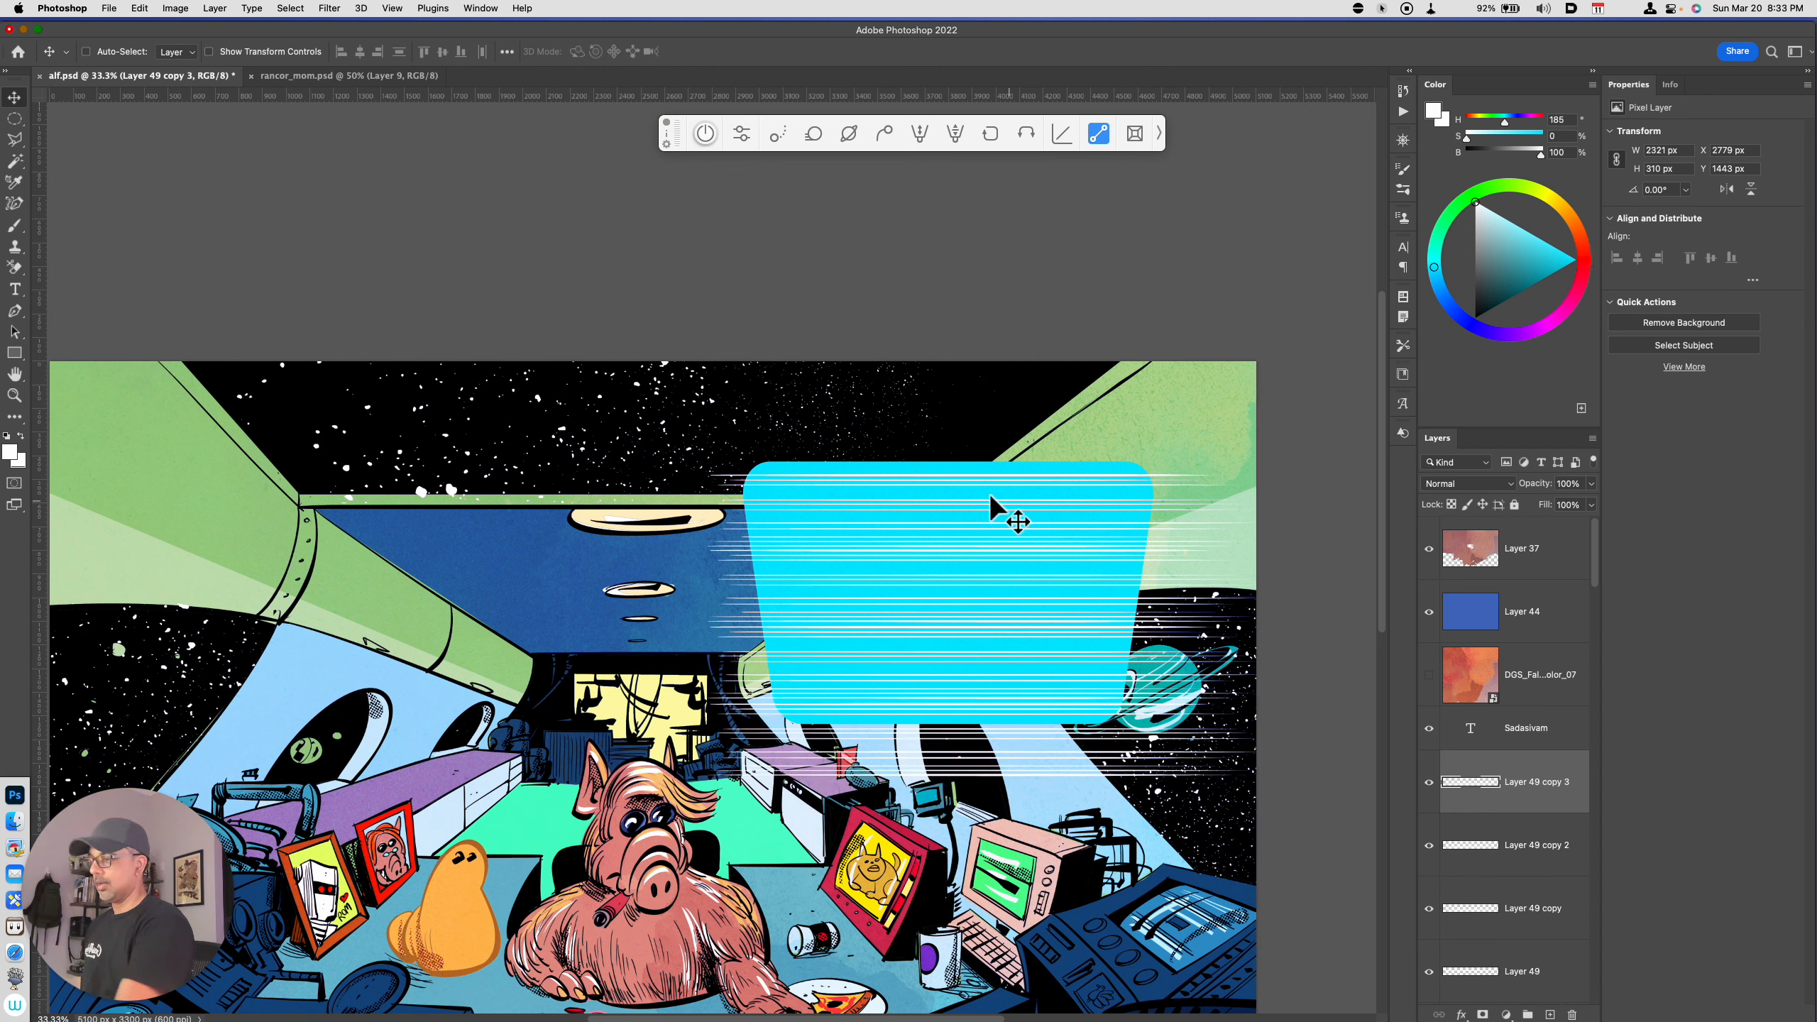
Merge the four scan-line layers into one and shift the merged lines up past the cyan shape's upper edge
{"action": "left_click_drag", "start_coordinate": [1601, 562], "coordinate": [1586, 616]}
{"action": "left_click", "coordinate": [1529, 800], "text": "shift"}
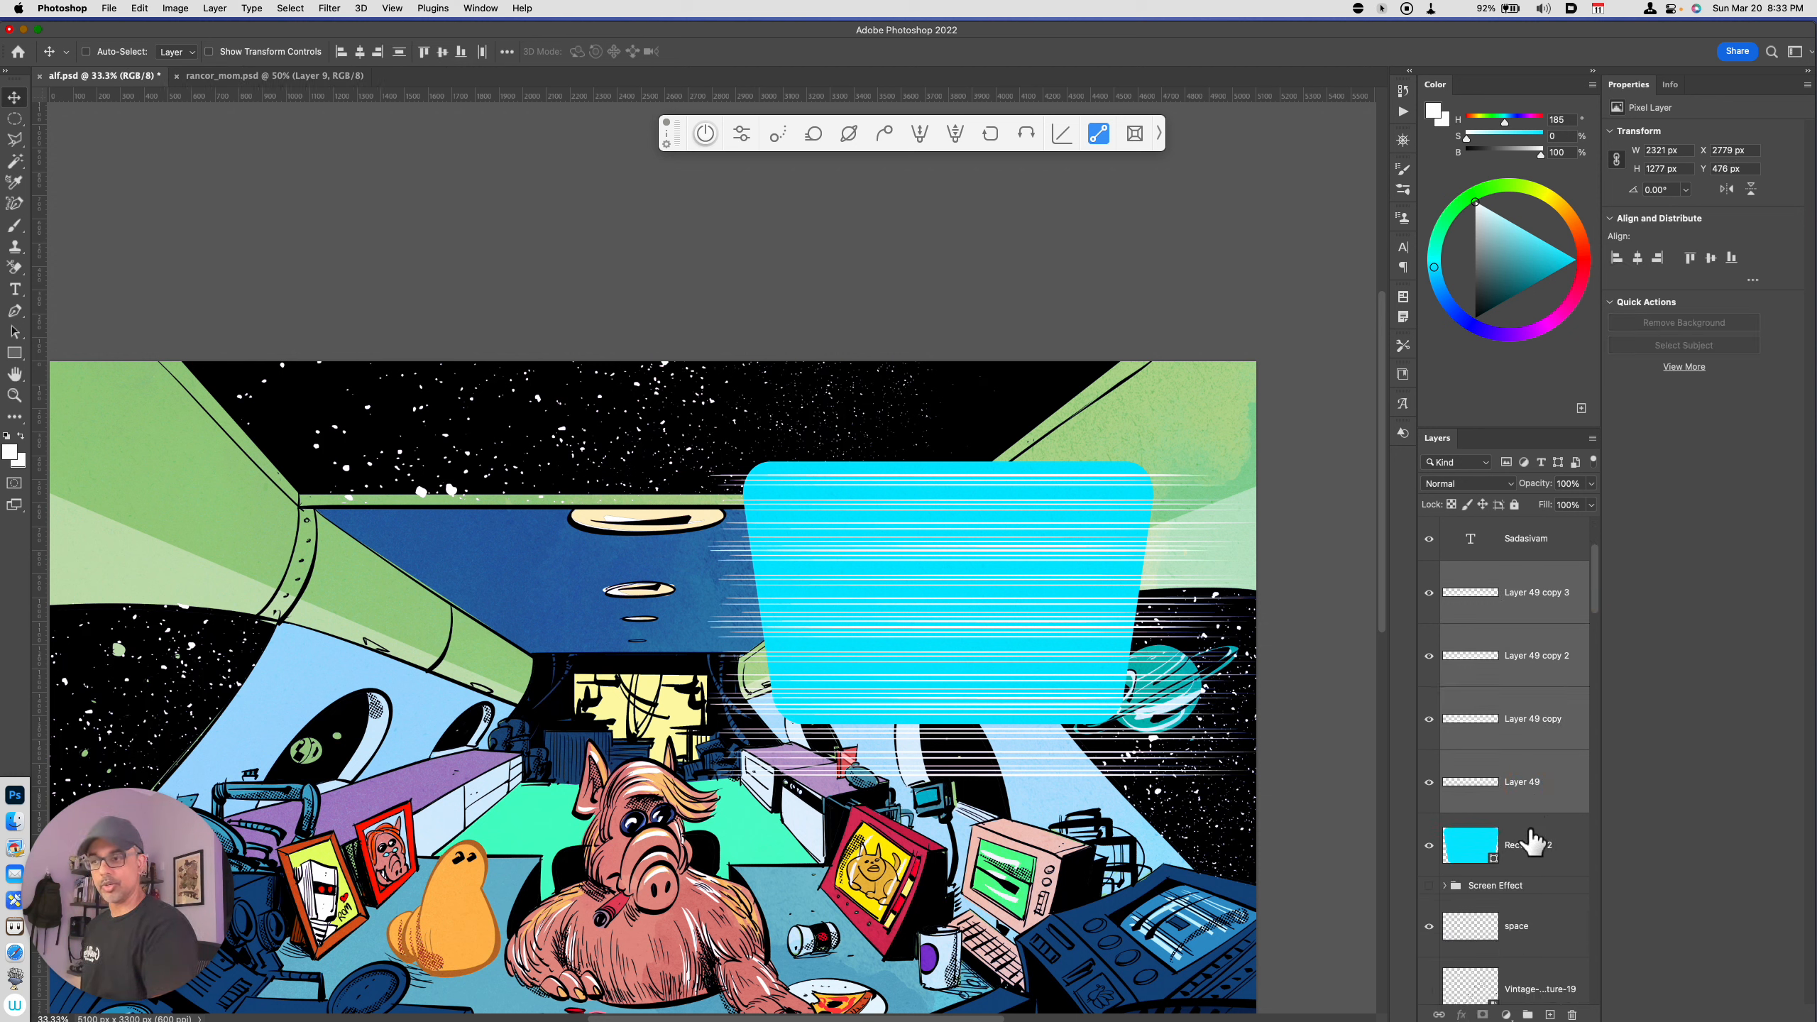
{"action": "key", "text": "super+e"}
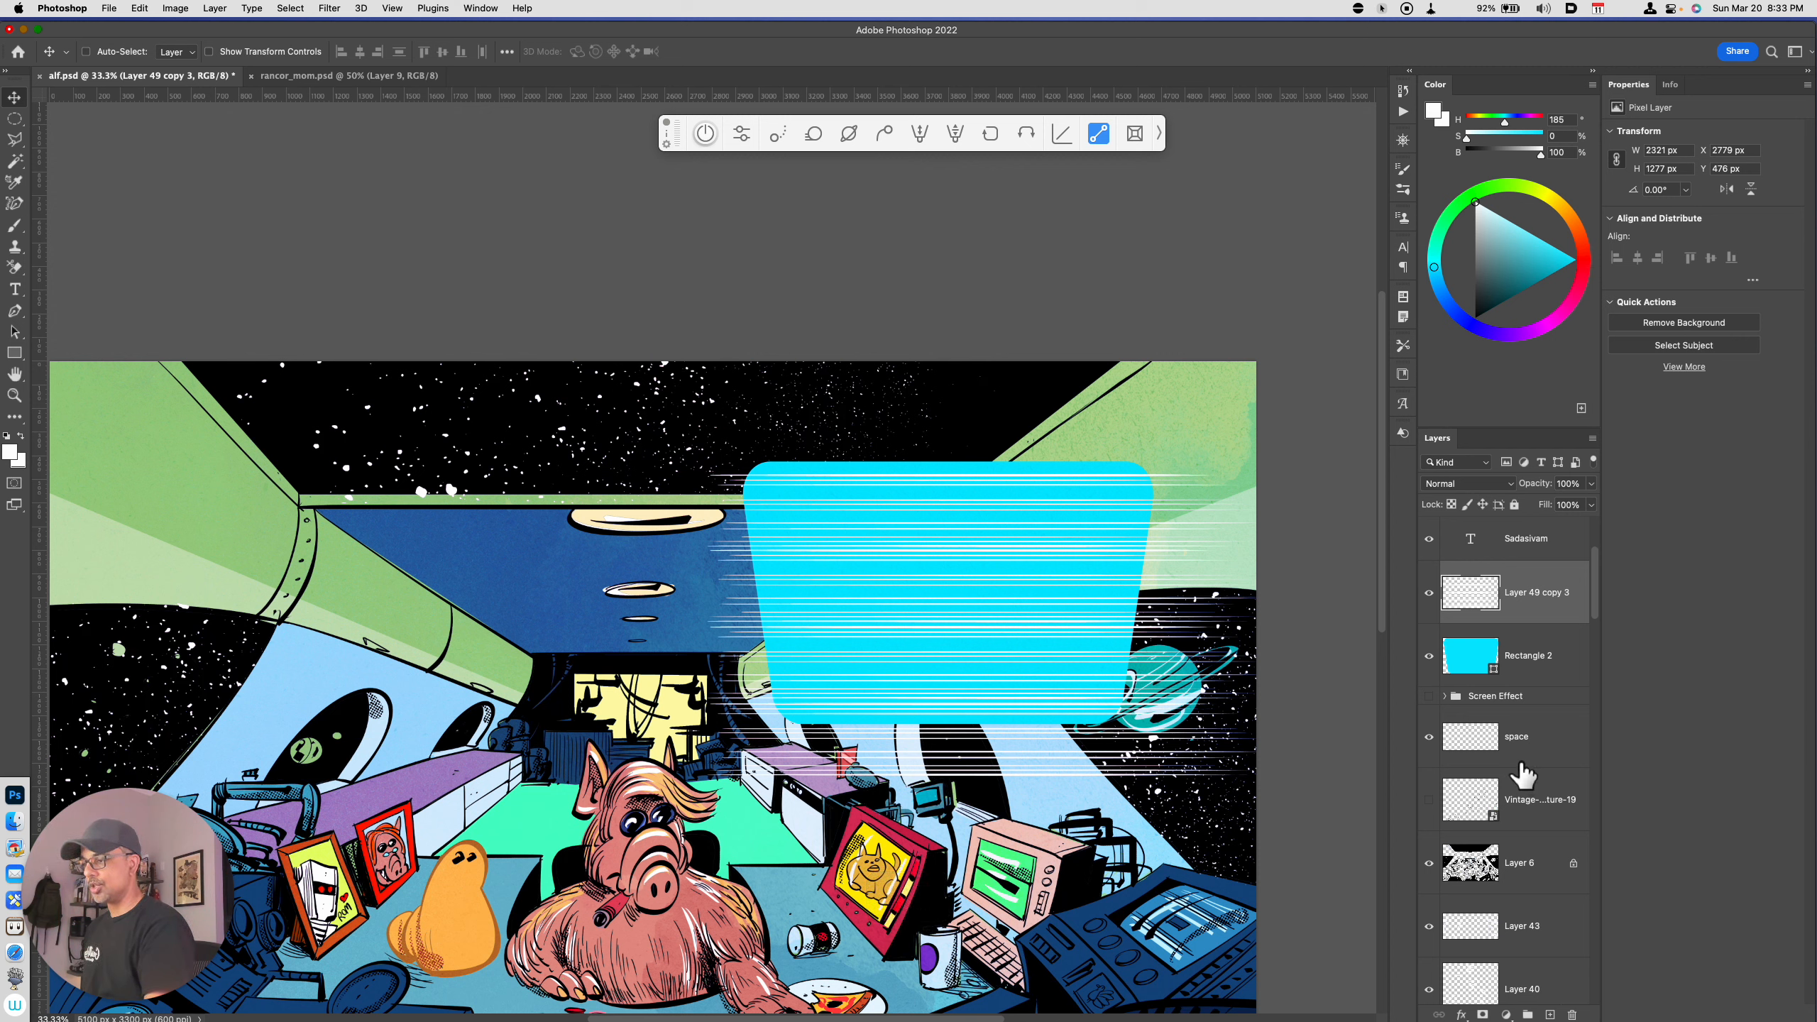
{"action": "left_click_drag", "start_coordinate": [1117, 747], "coordinate": [1118, 745]}
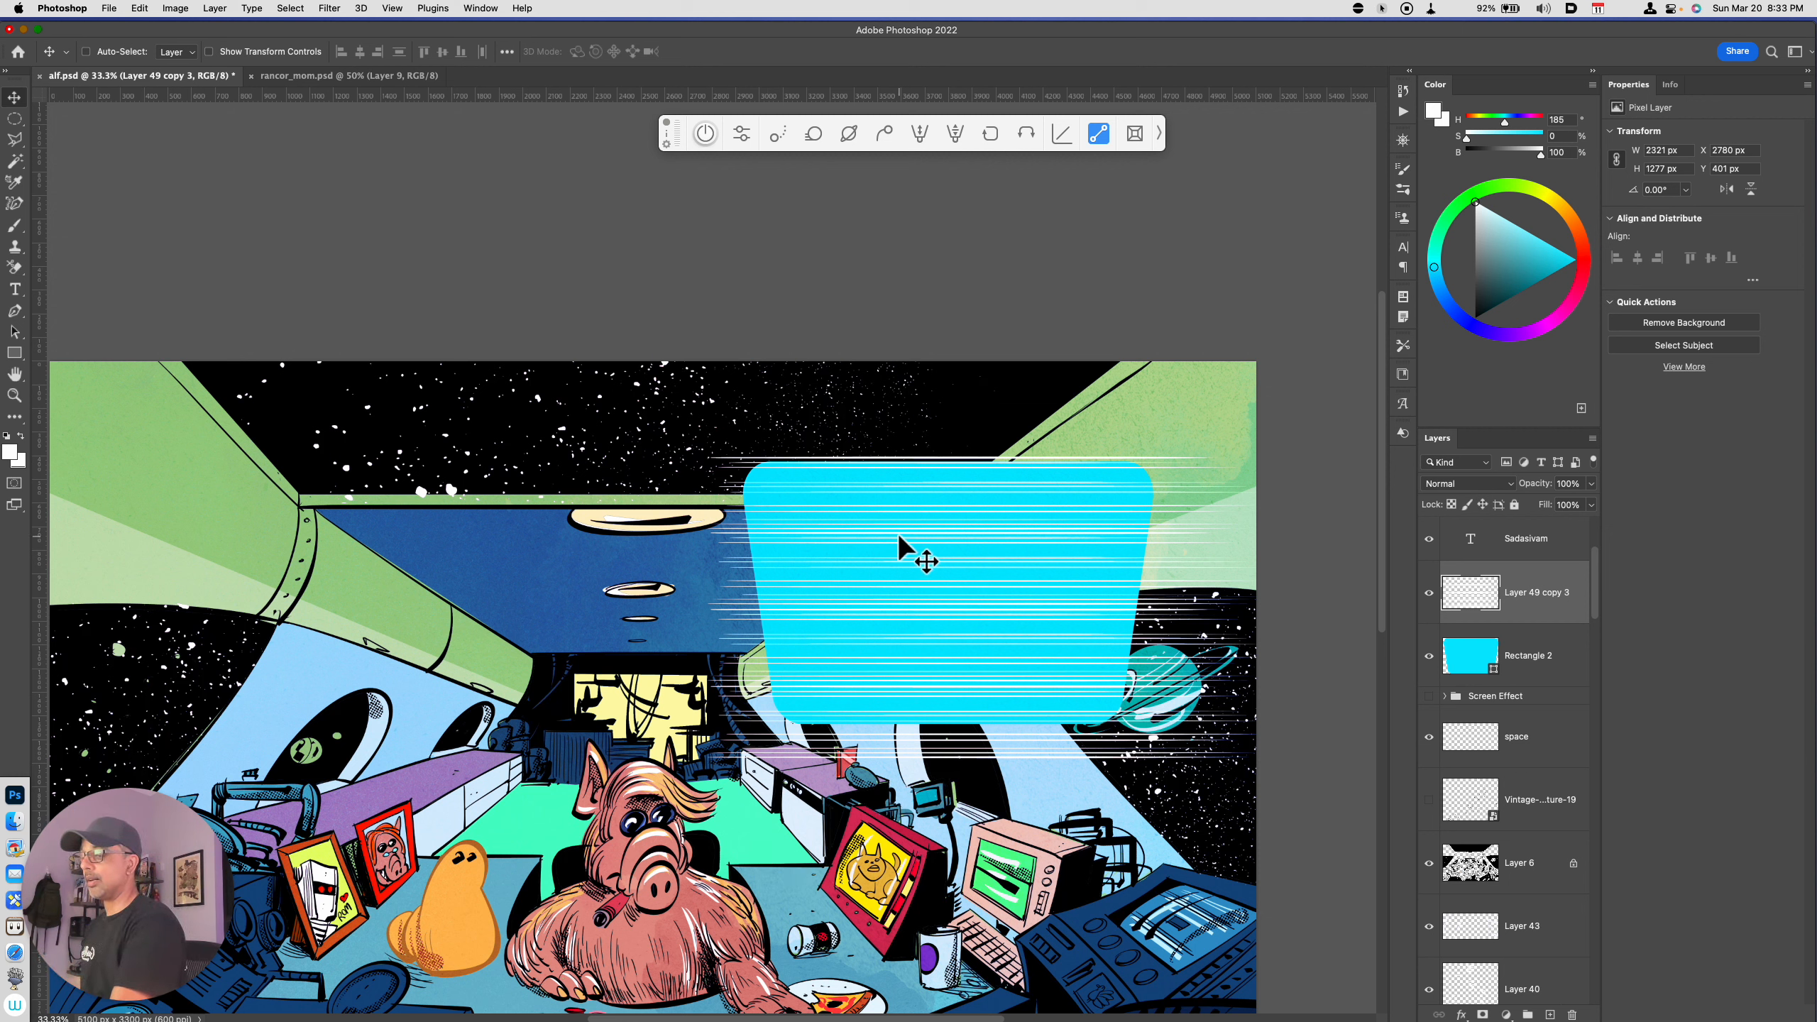
Select the cyan shape's outline, invert the selection and cut away the scan lines outside the shape
{"action": "left_click", "coordinate": [1489, 669], "text": "super"}
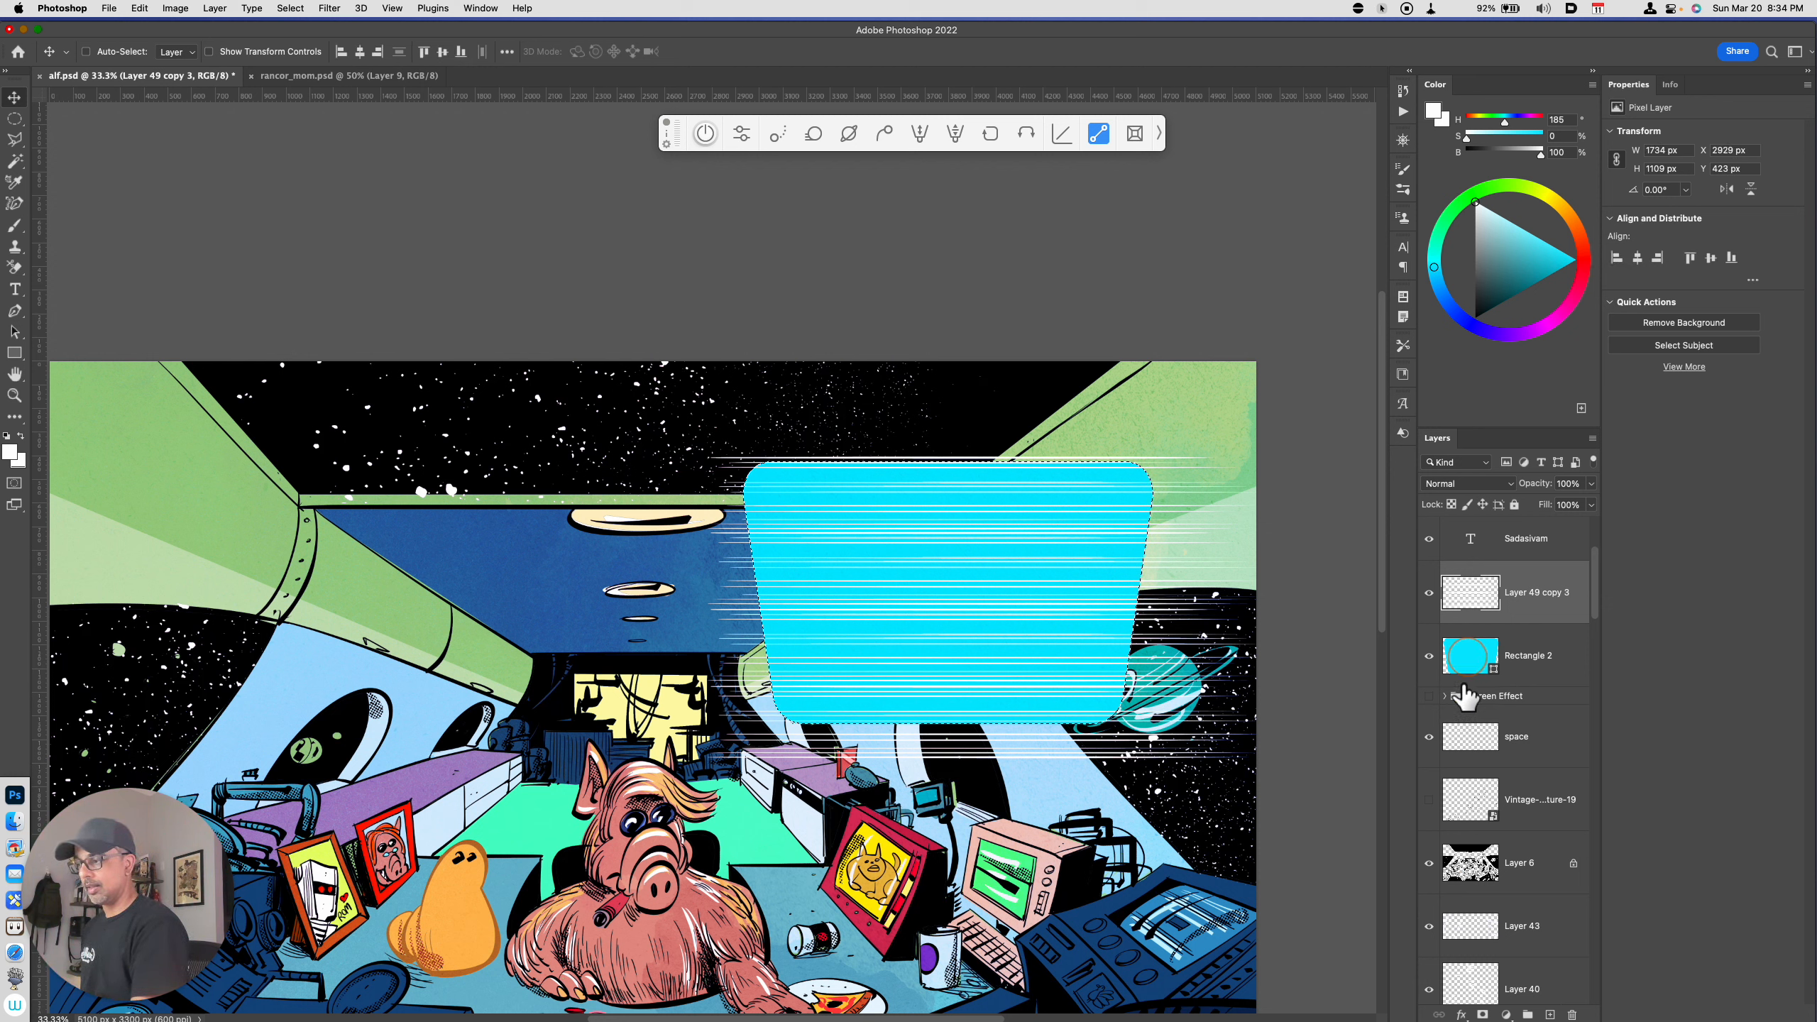
{"action": "left_click", "coordinate": [1529, 595]}
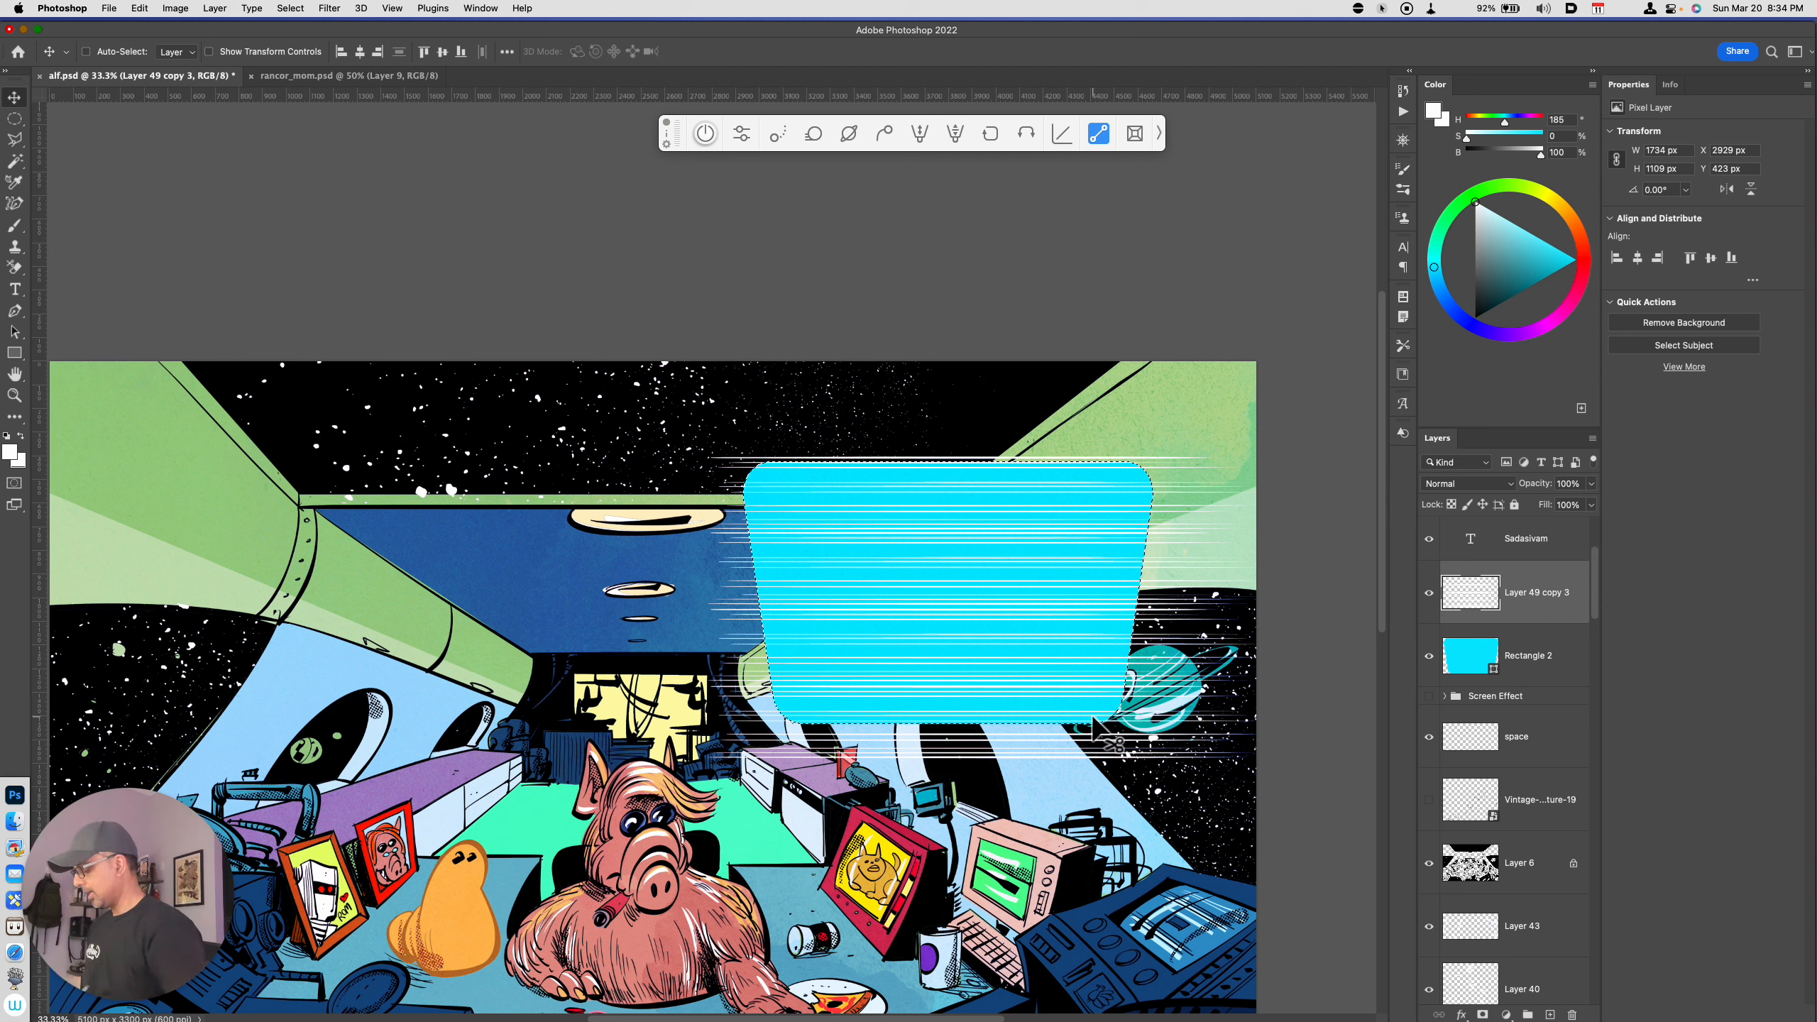
{"action": "key", "text": "shift+super+i"}
{"action": "key", "text": "super"}
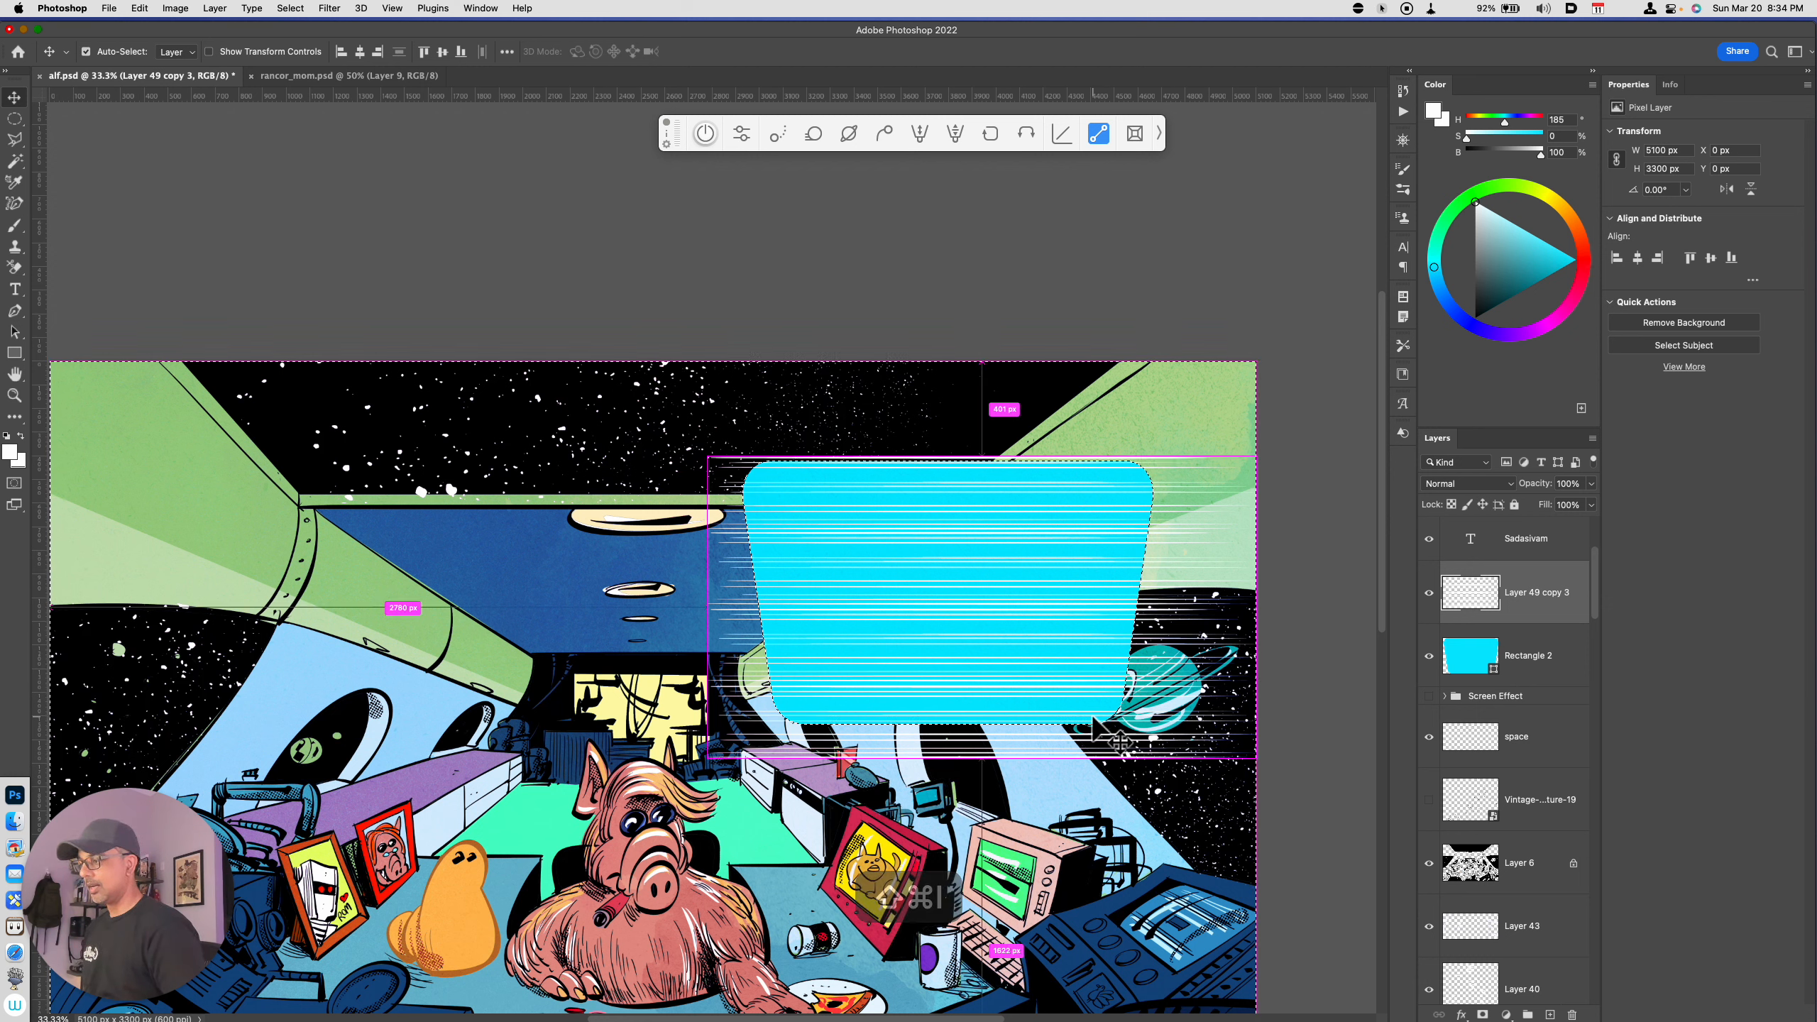
{"action": "key", "text": "super+x"}
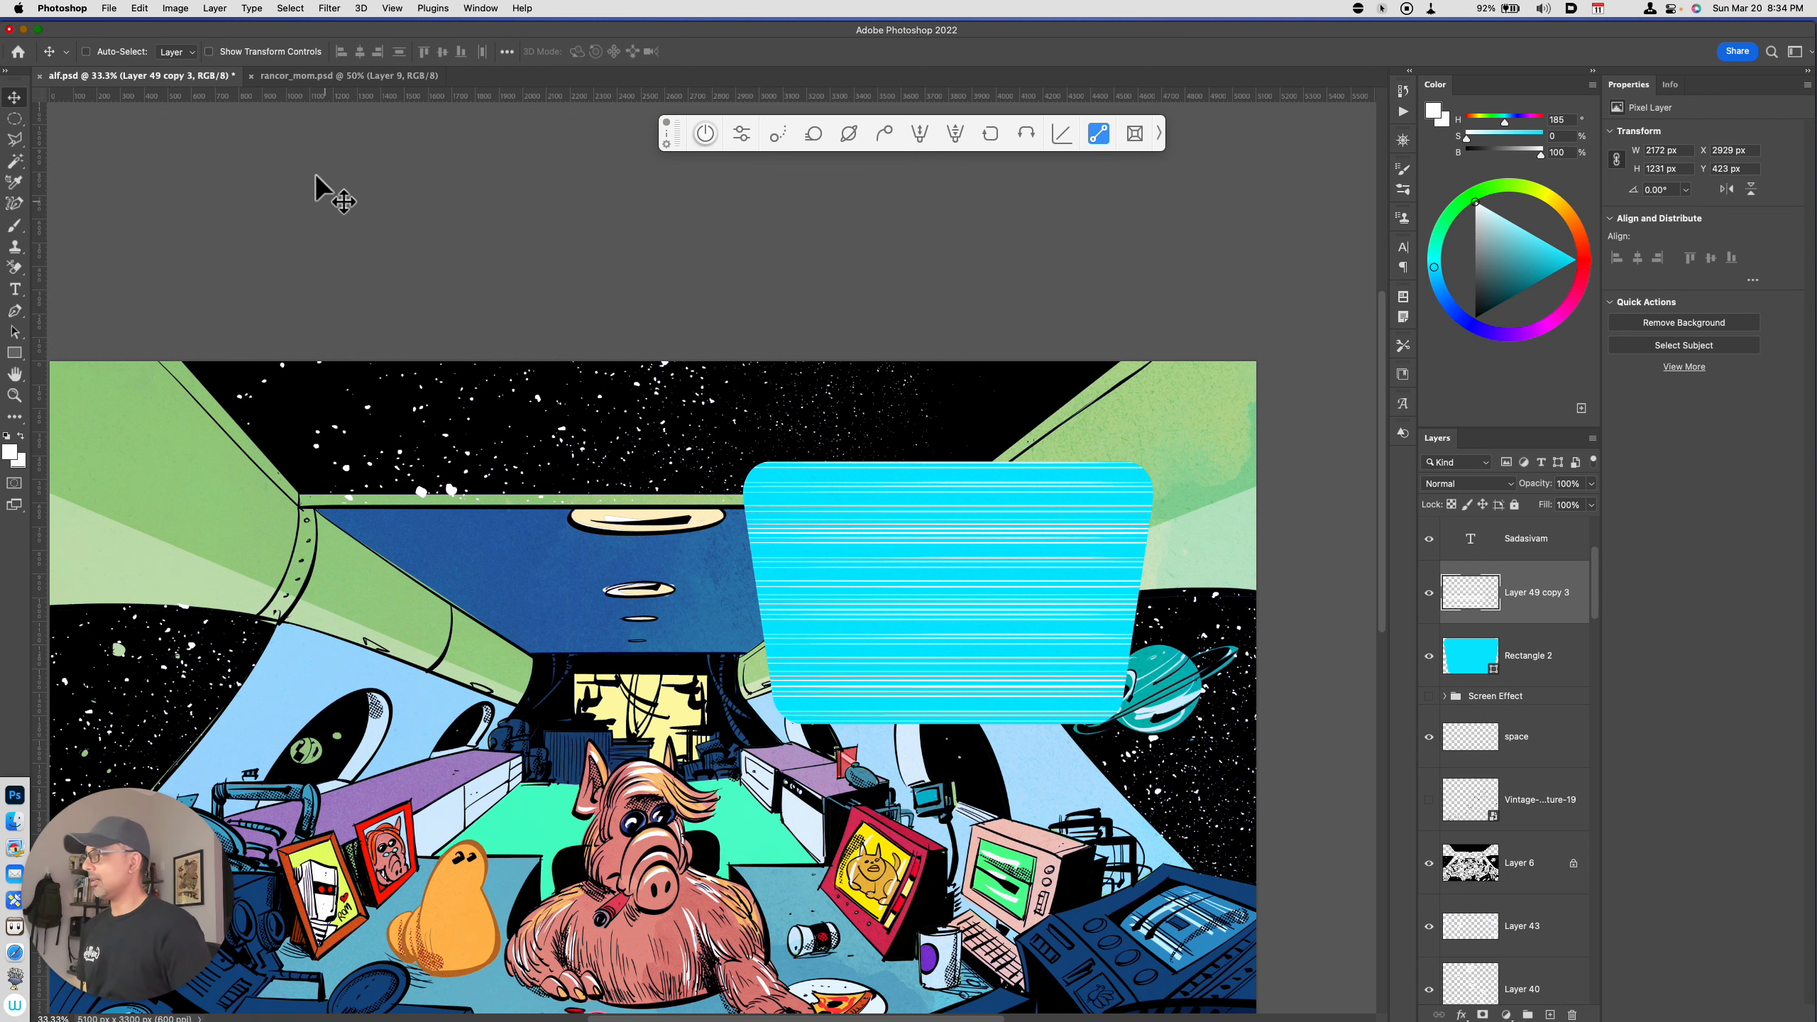
Copy the selected monster line art from Layer 9 of rancor_mom.psd and paste it into alf.psd above the scan lines
{"action": "left_click", "coordinate": [312, 79]}
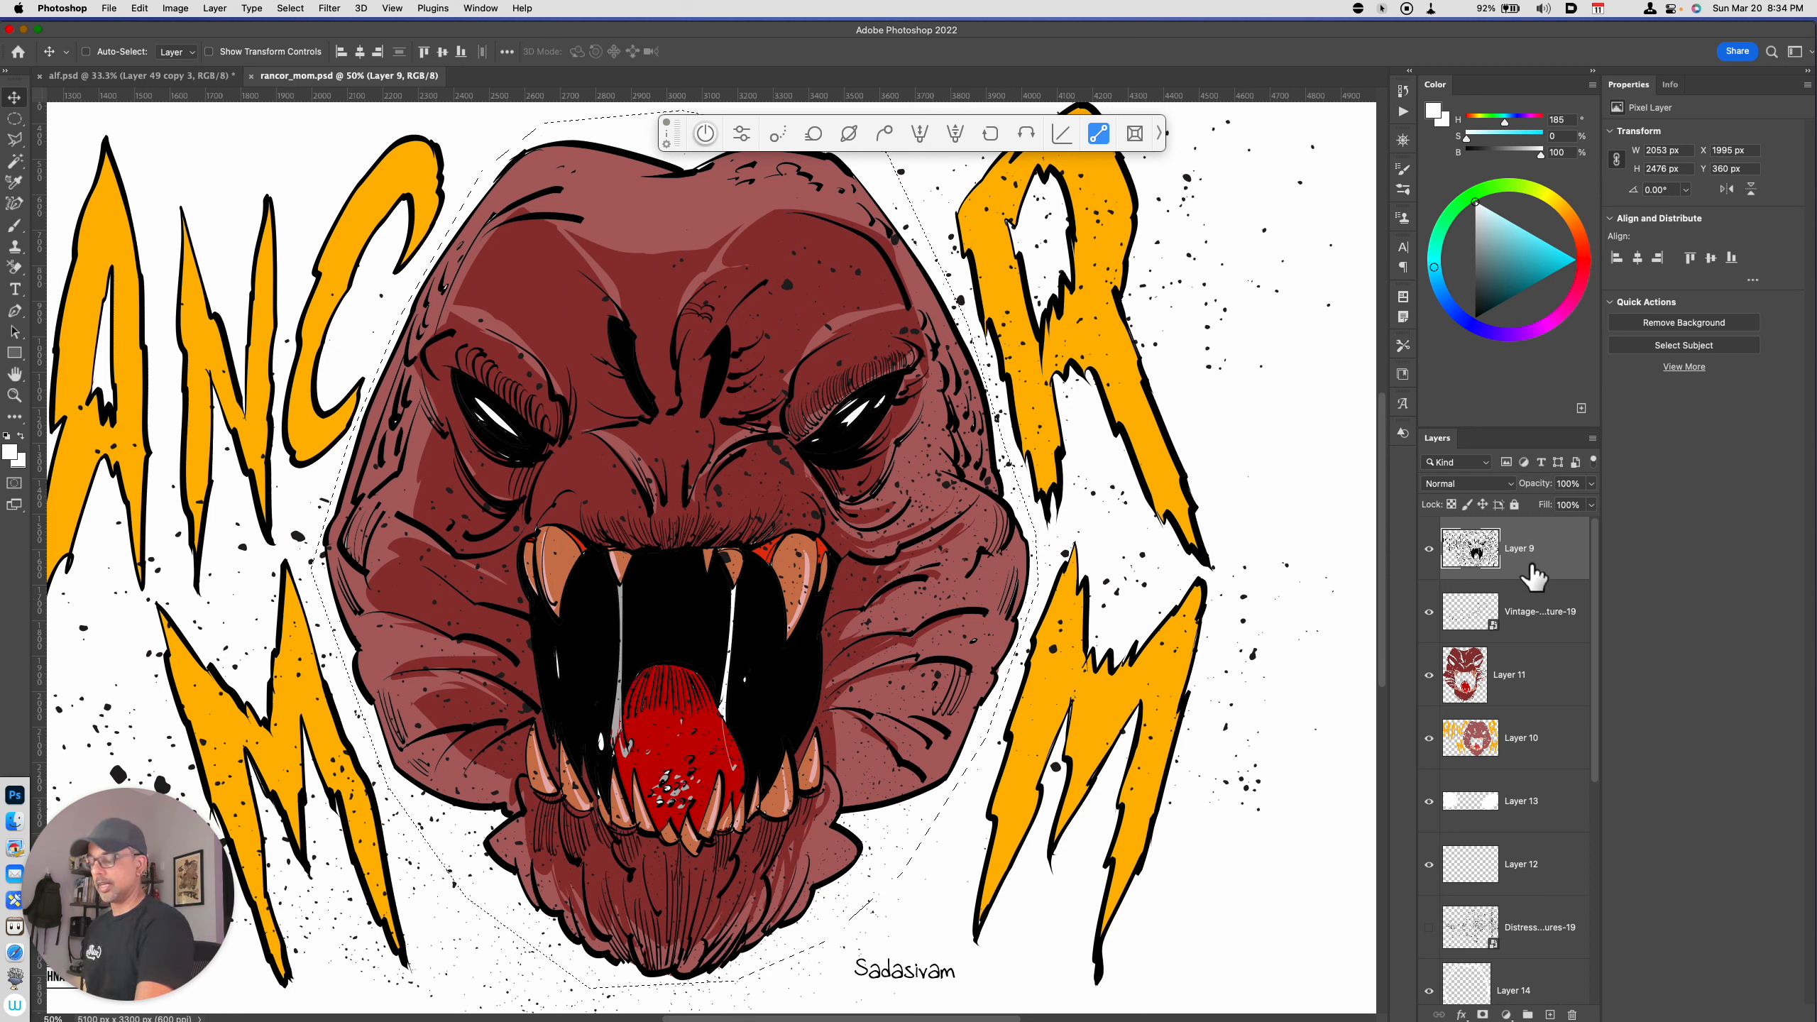
{"action": "key", "text": "super"}
{"action": "key", "text": "super+c"}
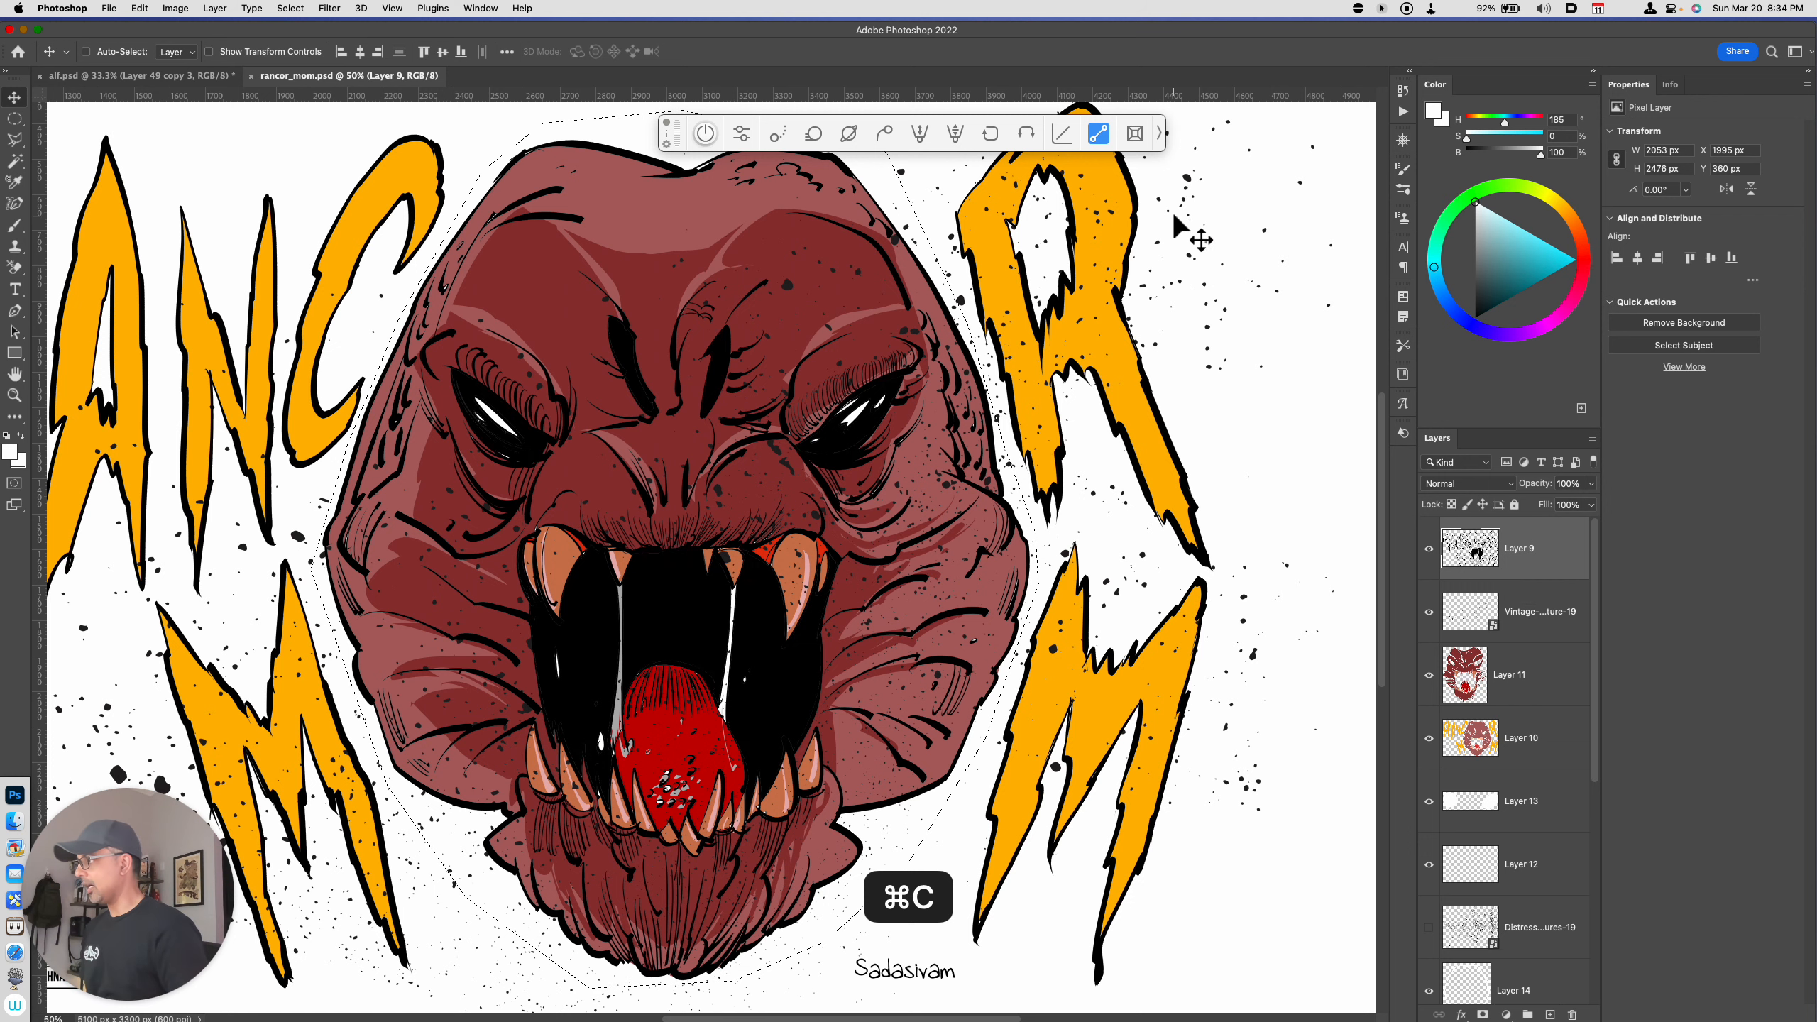
{"action": "left_click", "coordinate": [175, 75]}
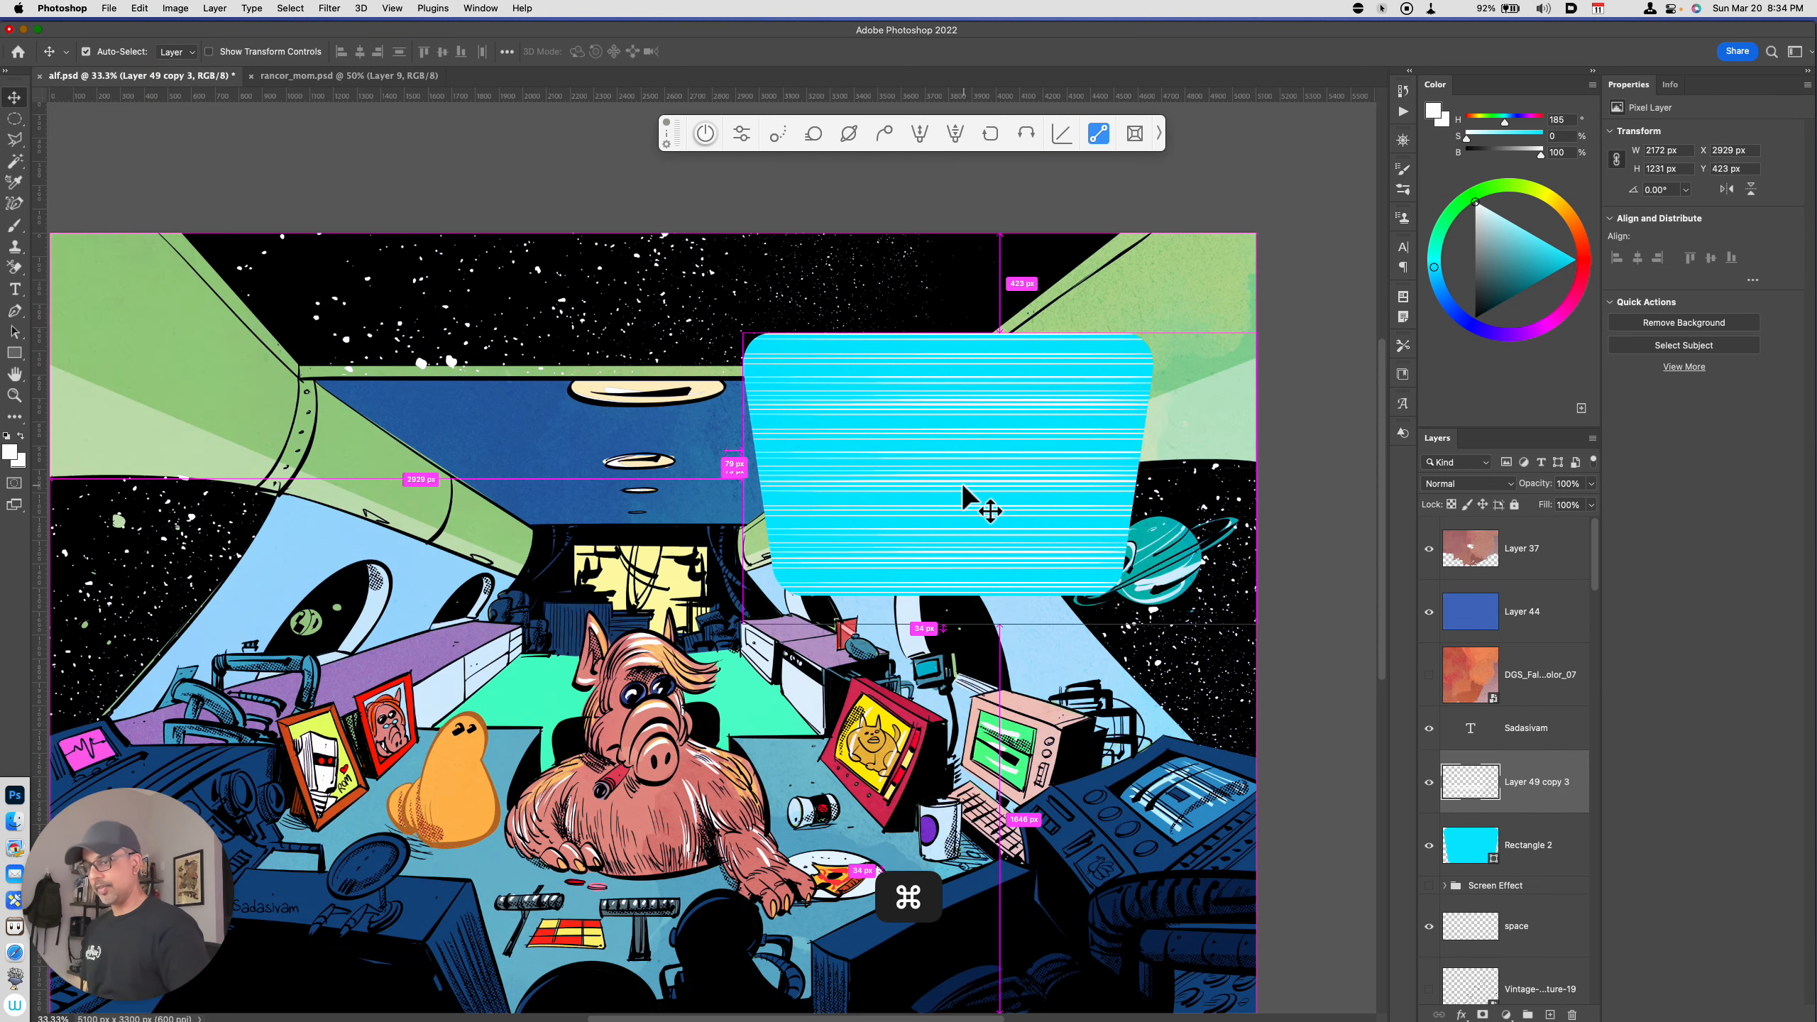
{"action": "key", "text": "super+v"}
Move the pasted monster line art over the cyan screen, scale it to about 70% and centre the face within the screen
{"action": "left_click_drag", "start_coordinate": [968, 538], "coordinate": [1246, 413]}
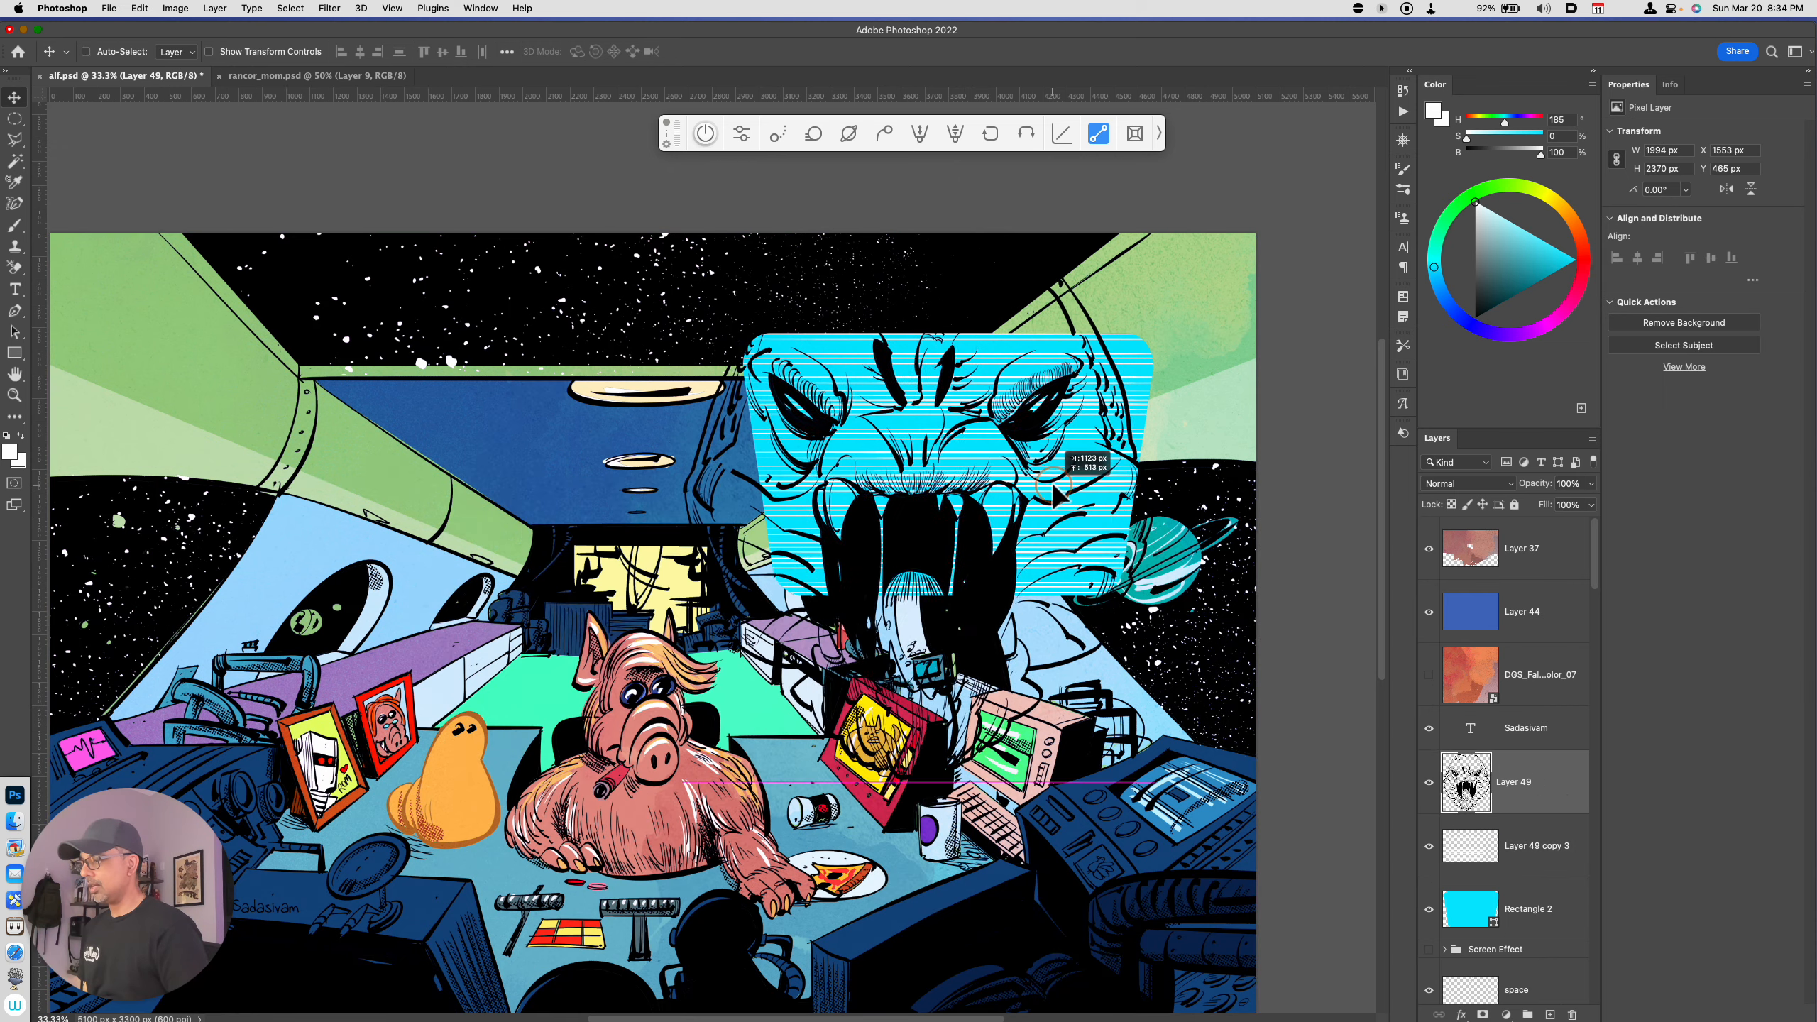
{"action": "key", "text": "super+t"}
{"action": "left_click_drag", "start_coordinate": [1166, 777], "coordinate": [1025, 609]}
{"action": "left_click_drag", "start_coordinate": [990, 484], "coordinate": [1040, 563]}
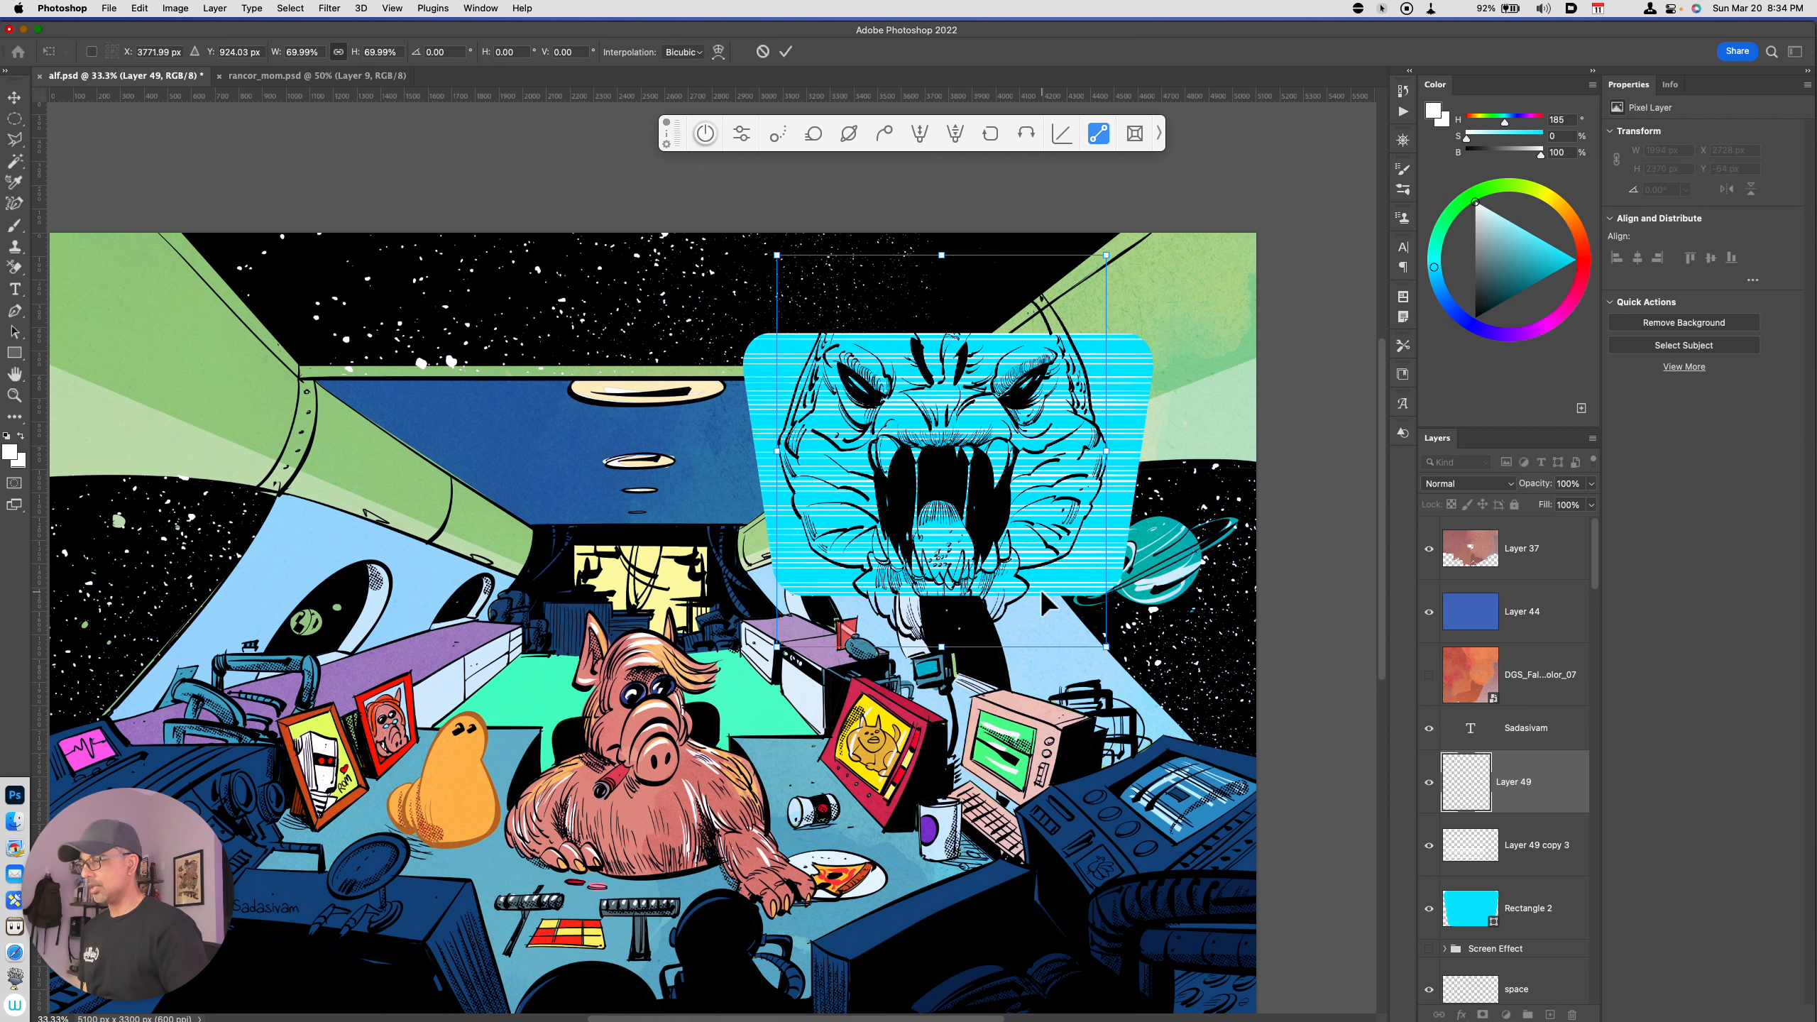
{"action": "key", "text": "Return"}
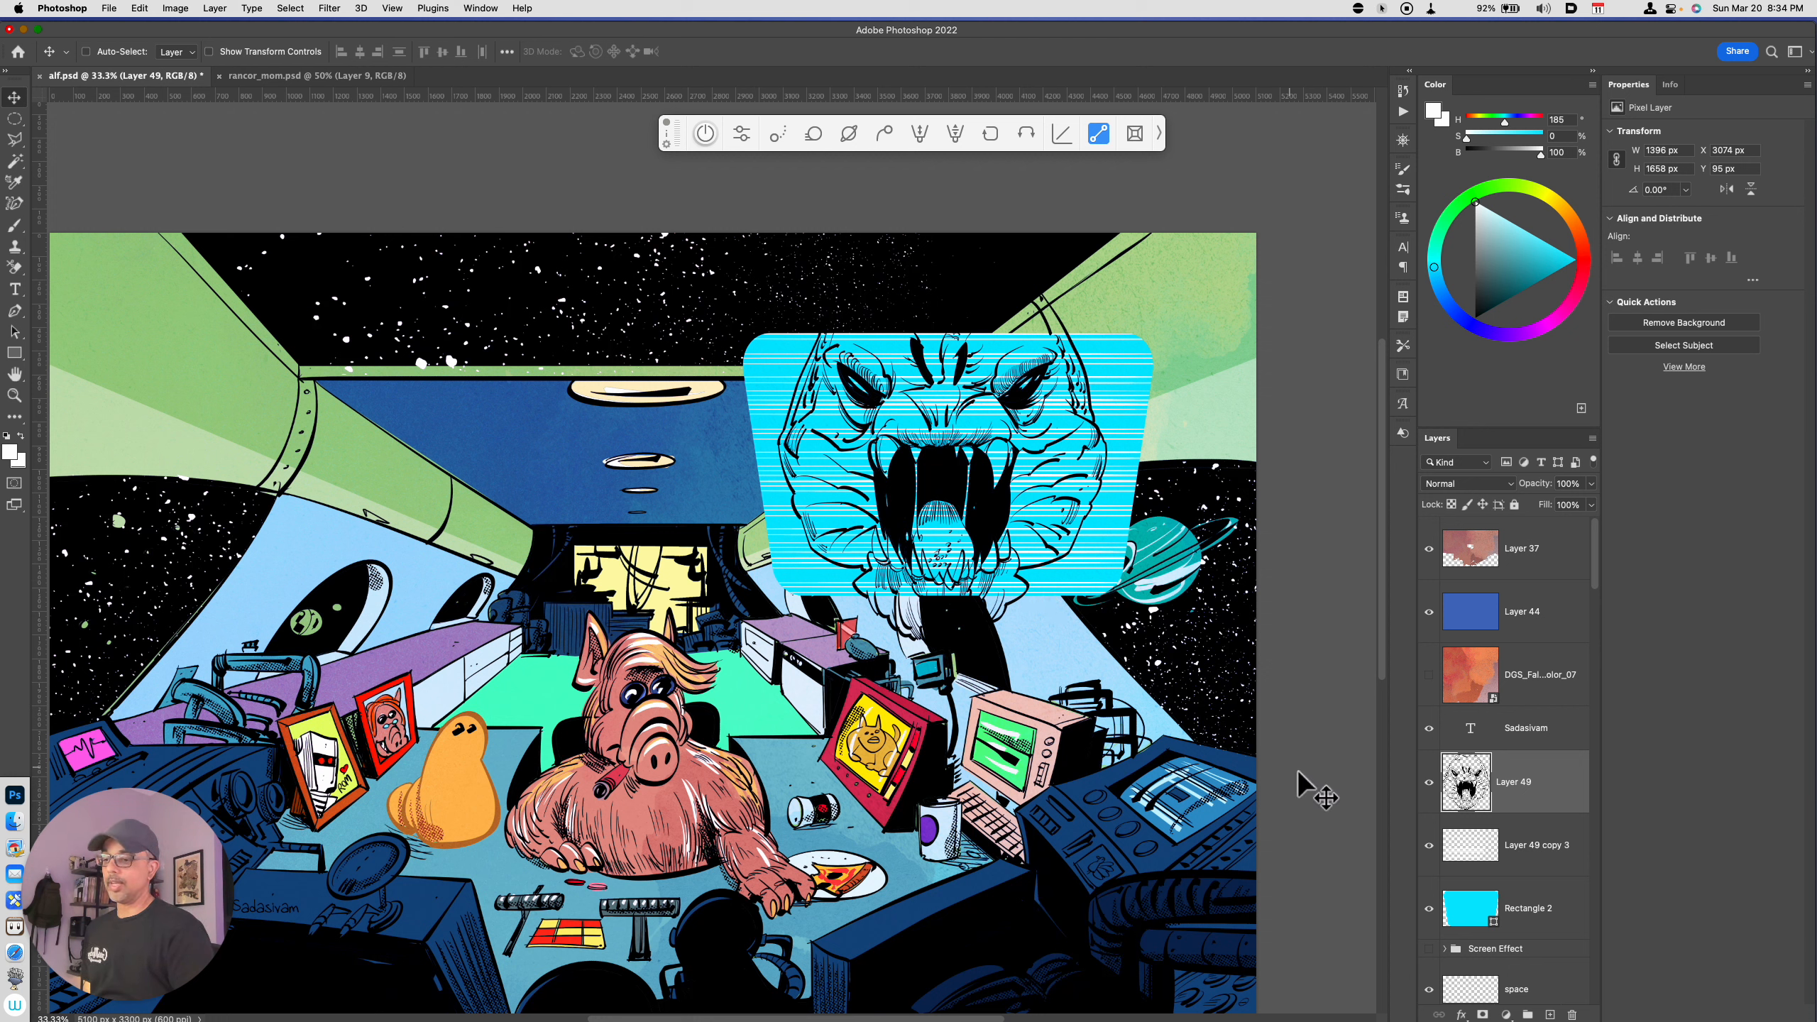
Load the cyan shape's outline as a selection and add a layer mask from it to the monster line art layer
{"action": "left_click_drag", "start_coordinate": [1479, 887], "coordinate": [1463, 924]}
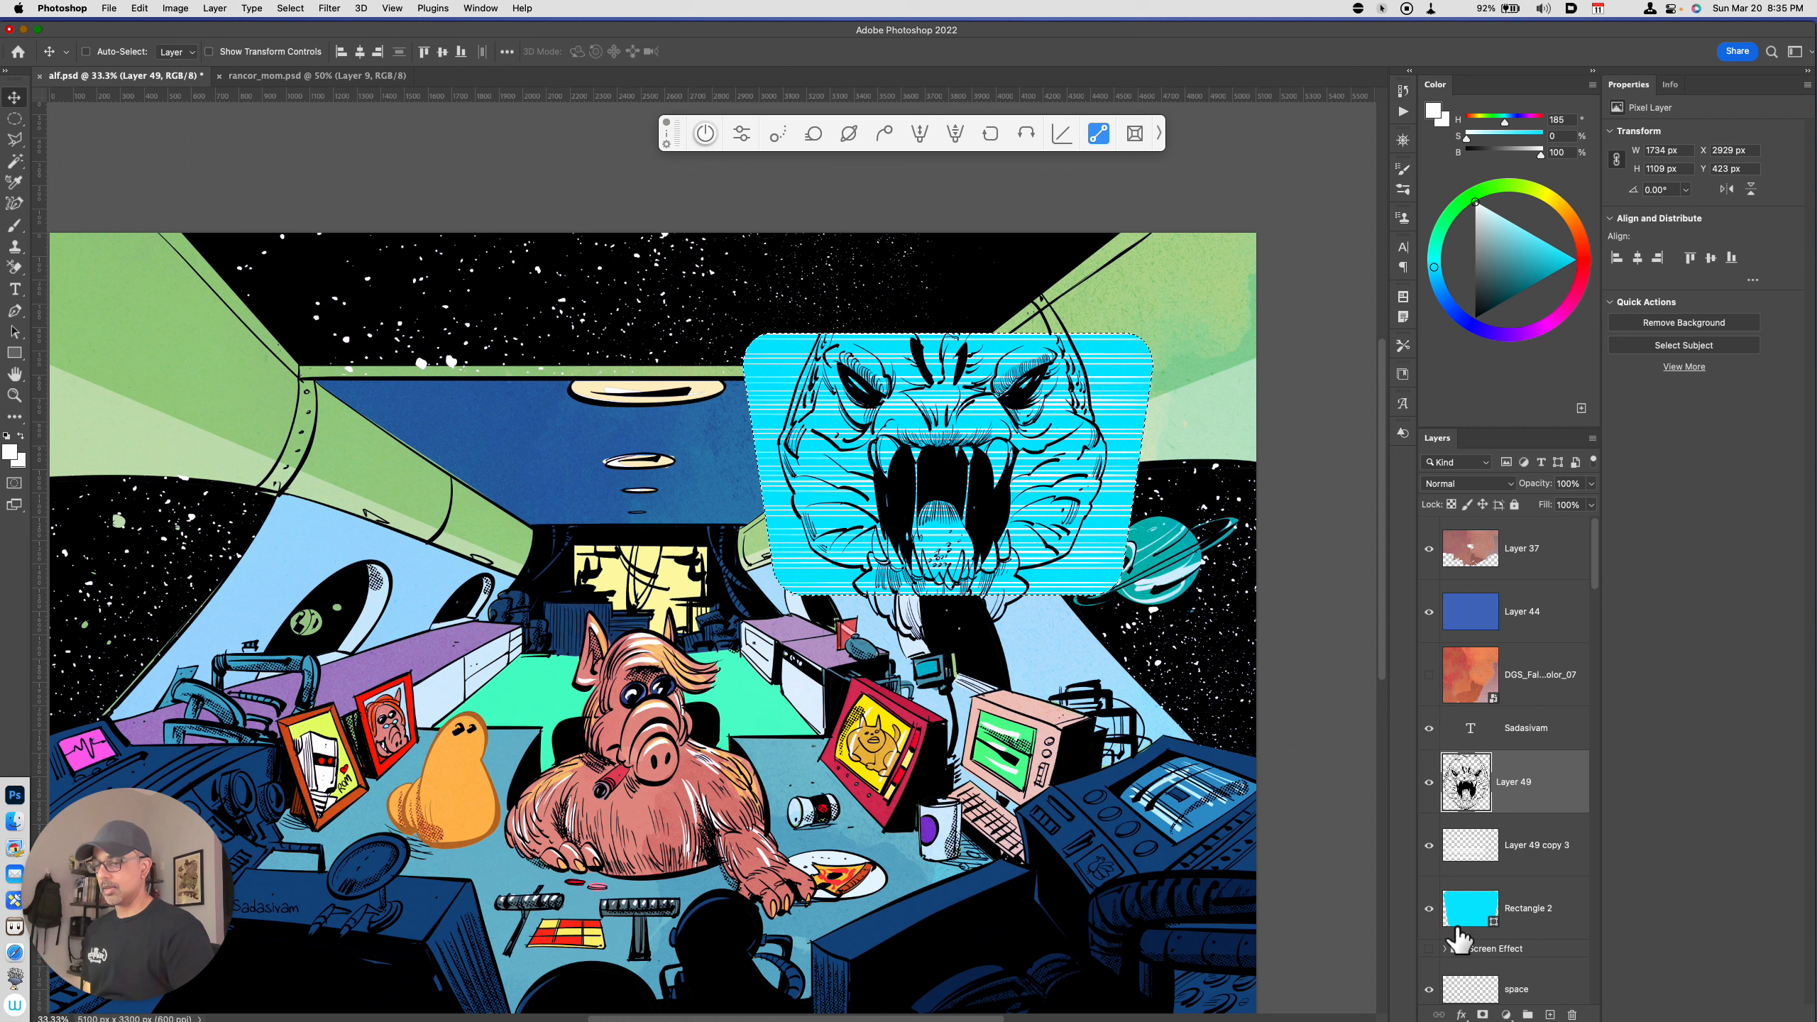
{"action": "left_click", "coordinate": [1551, 783]}
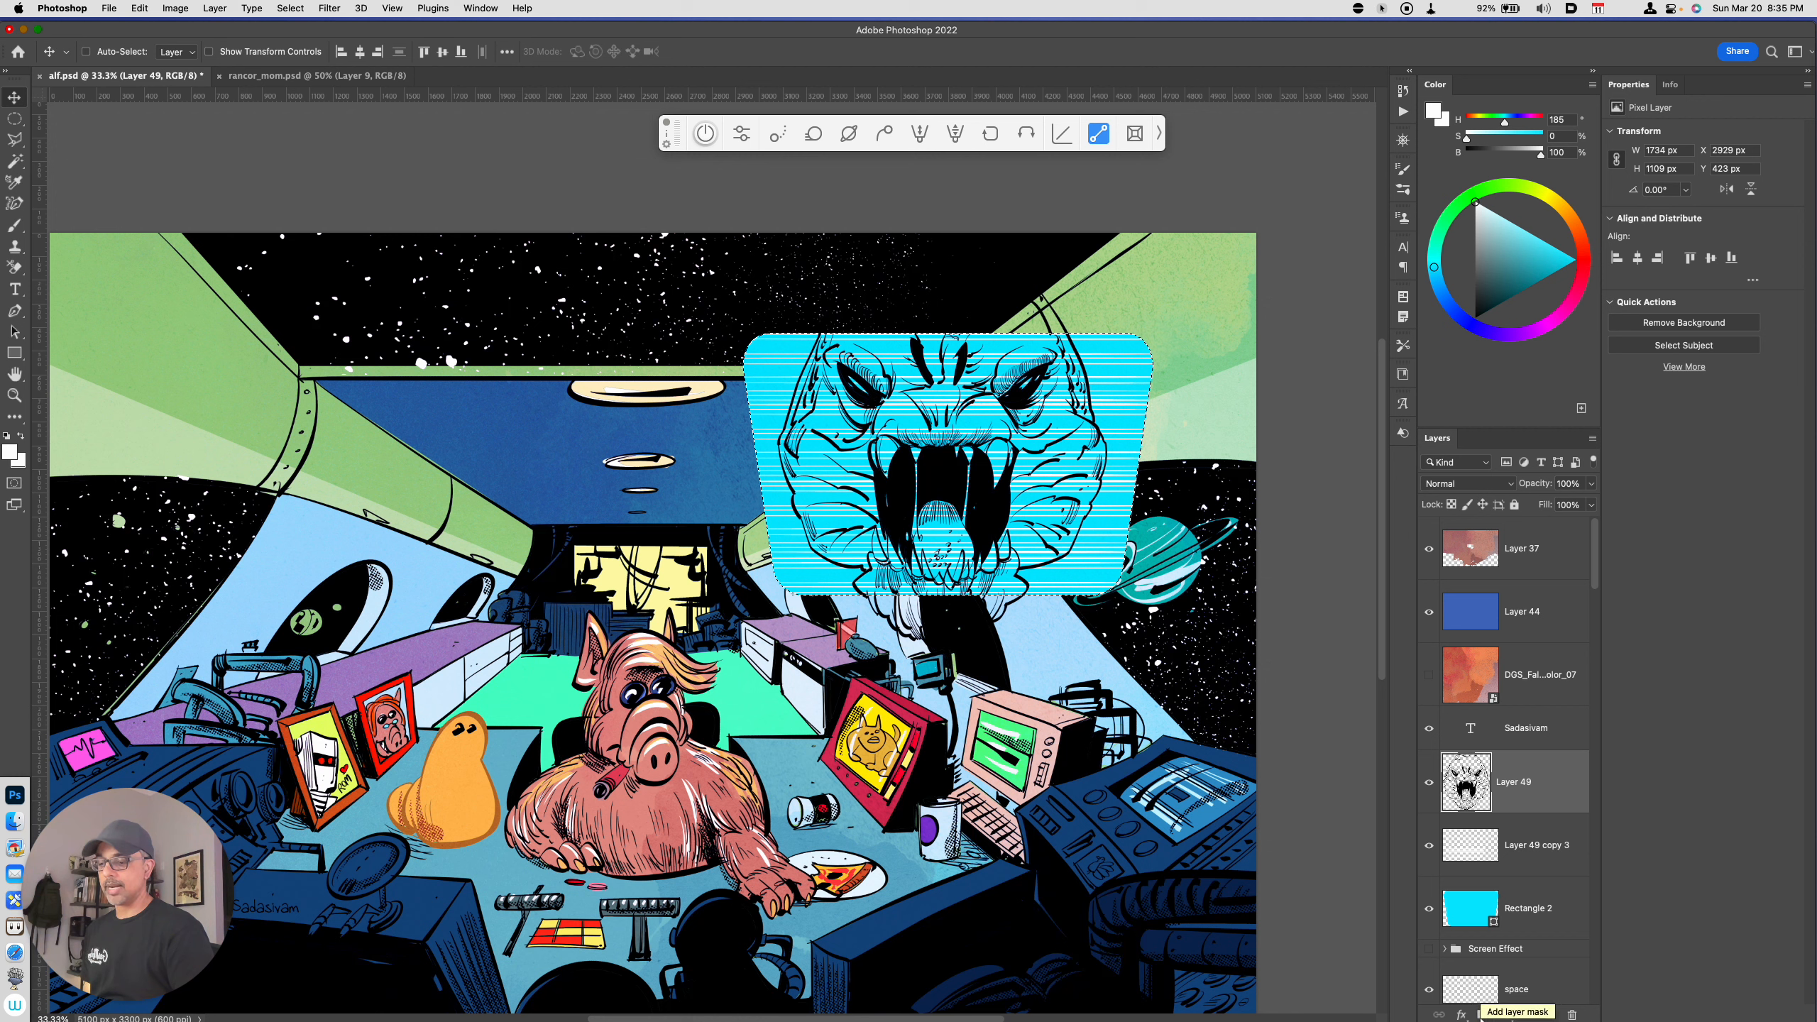
{"action": "left_click", "coordinate": [1483, 1015]}
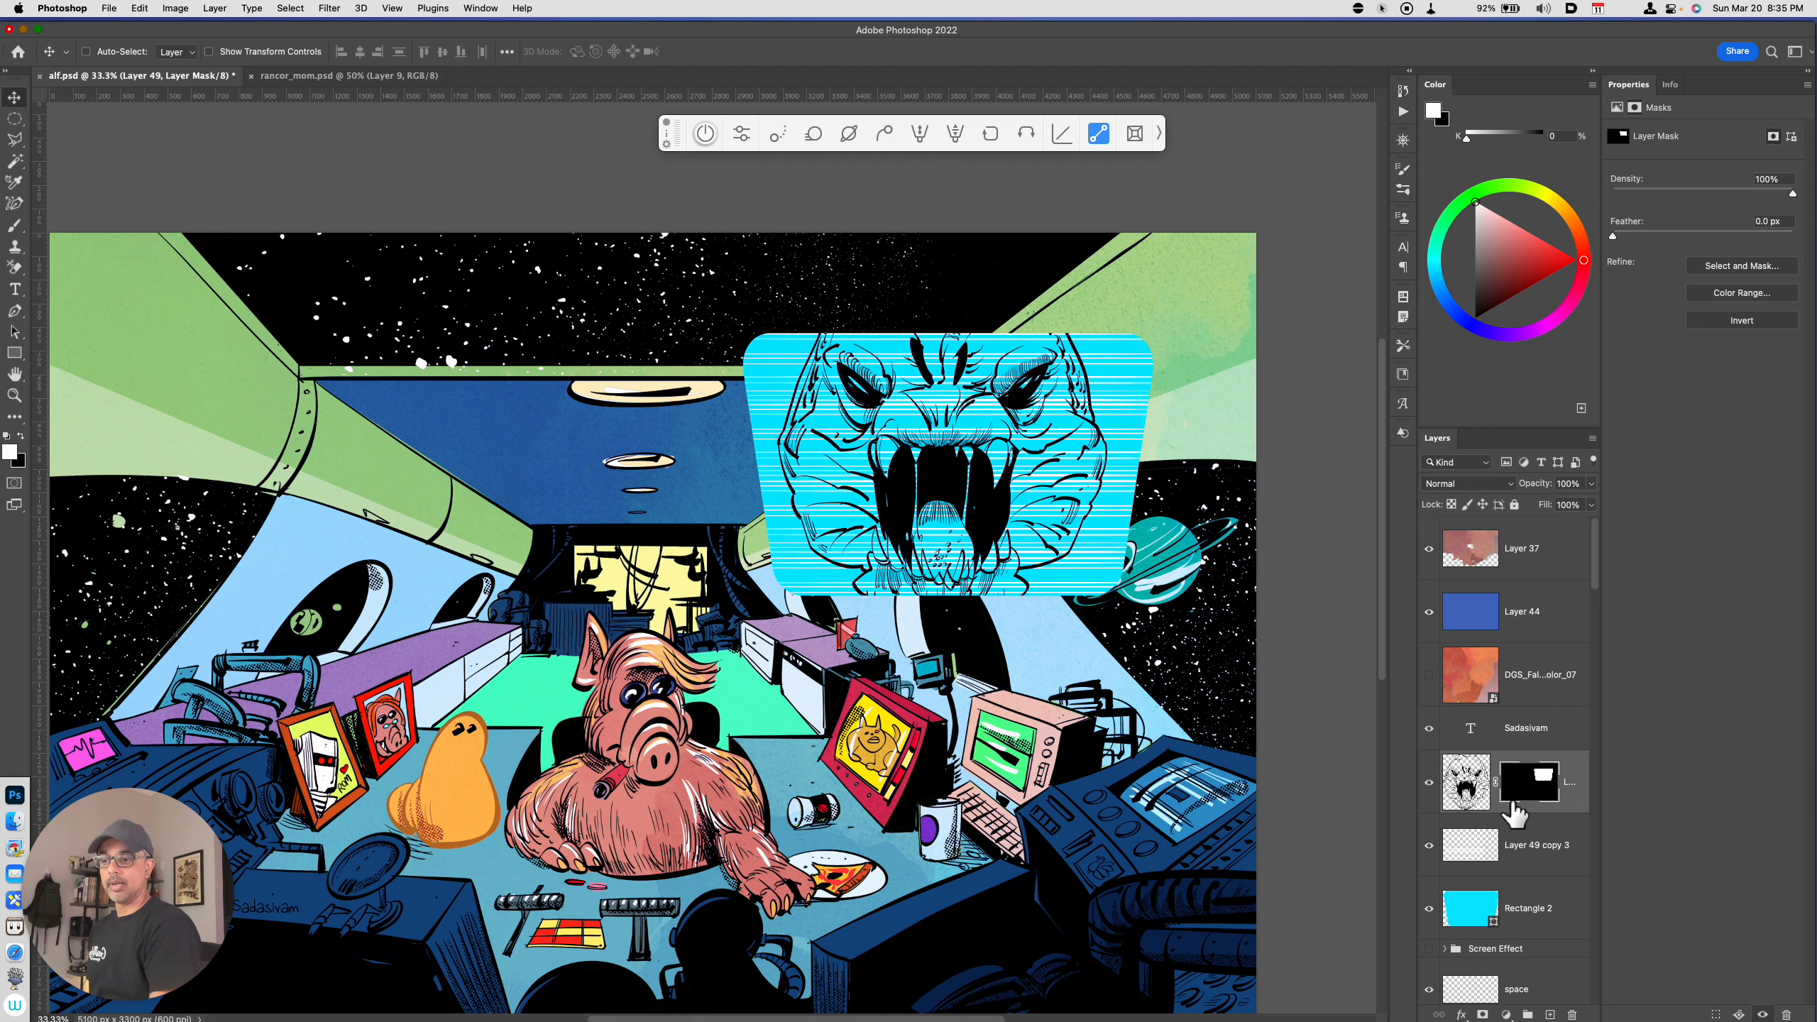
Target the monster line art instead of its layer mask and nudge the face slightly within the cyan screen
{"action": "left_click", "coordinate": [1466, 793]}
{"action": "mouse_move", "coordinate": [1027, 569]}
{"action": "left_mouse_down"}
{"action": "mouse_move", "coordinate": [1028, 550]}
{"action": "mouse_move", "coordinate": [1022, 566]}
{"action": "left_mouse_up"}
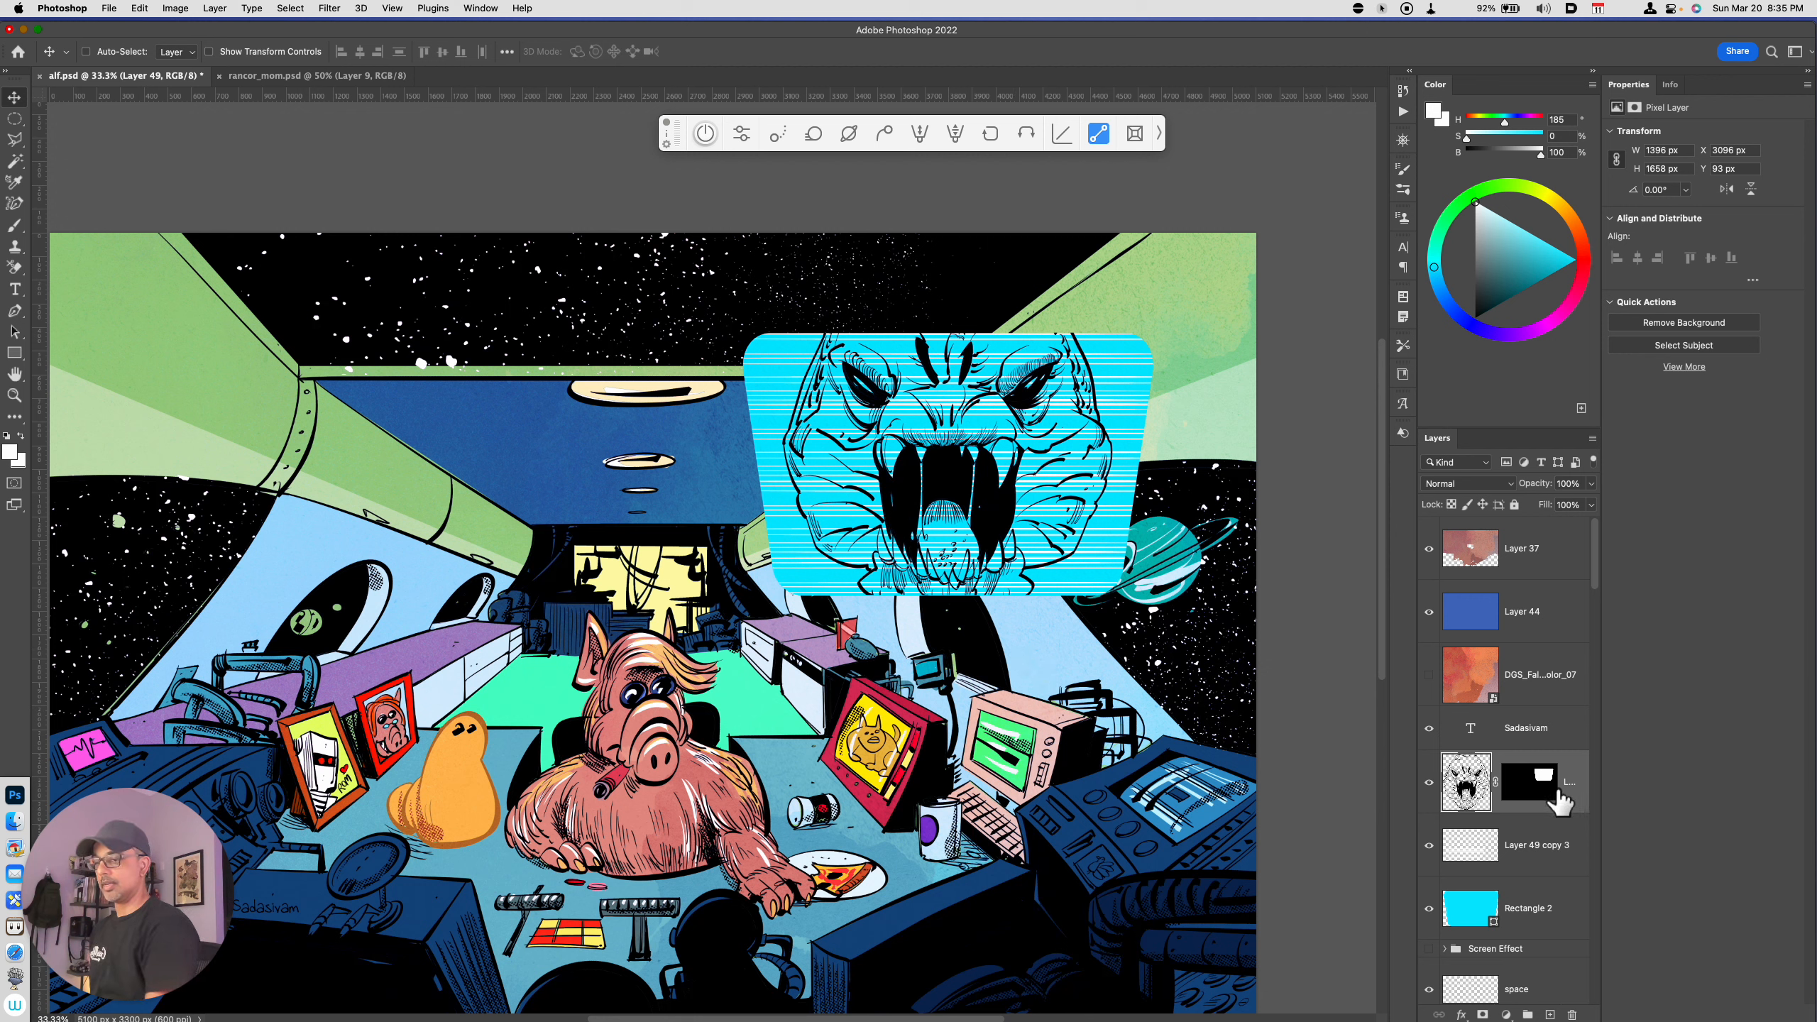
{"action": "key", "text": "Right"}
{"action": "key", "text": "Down"}
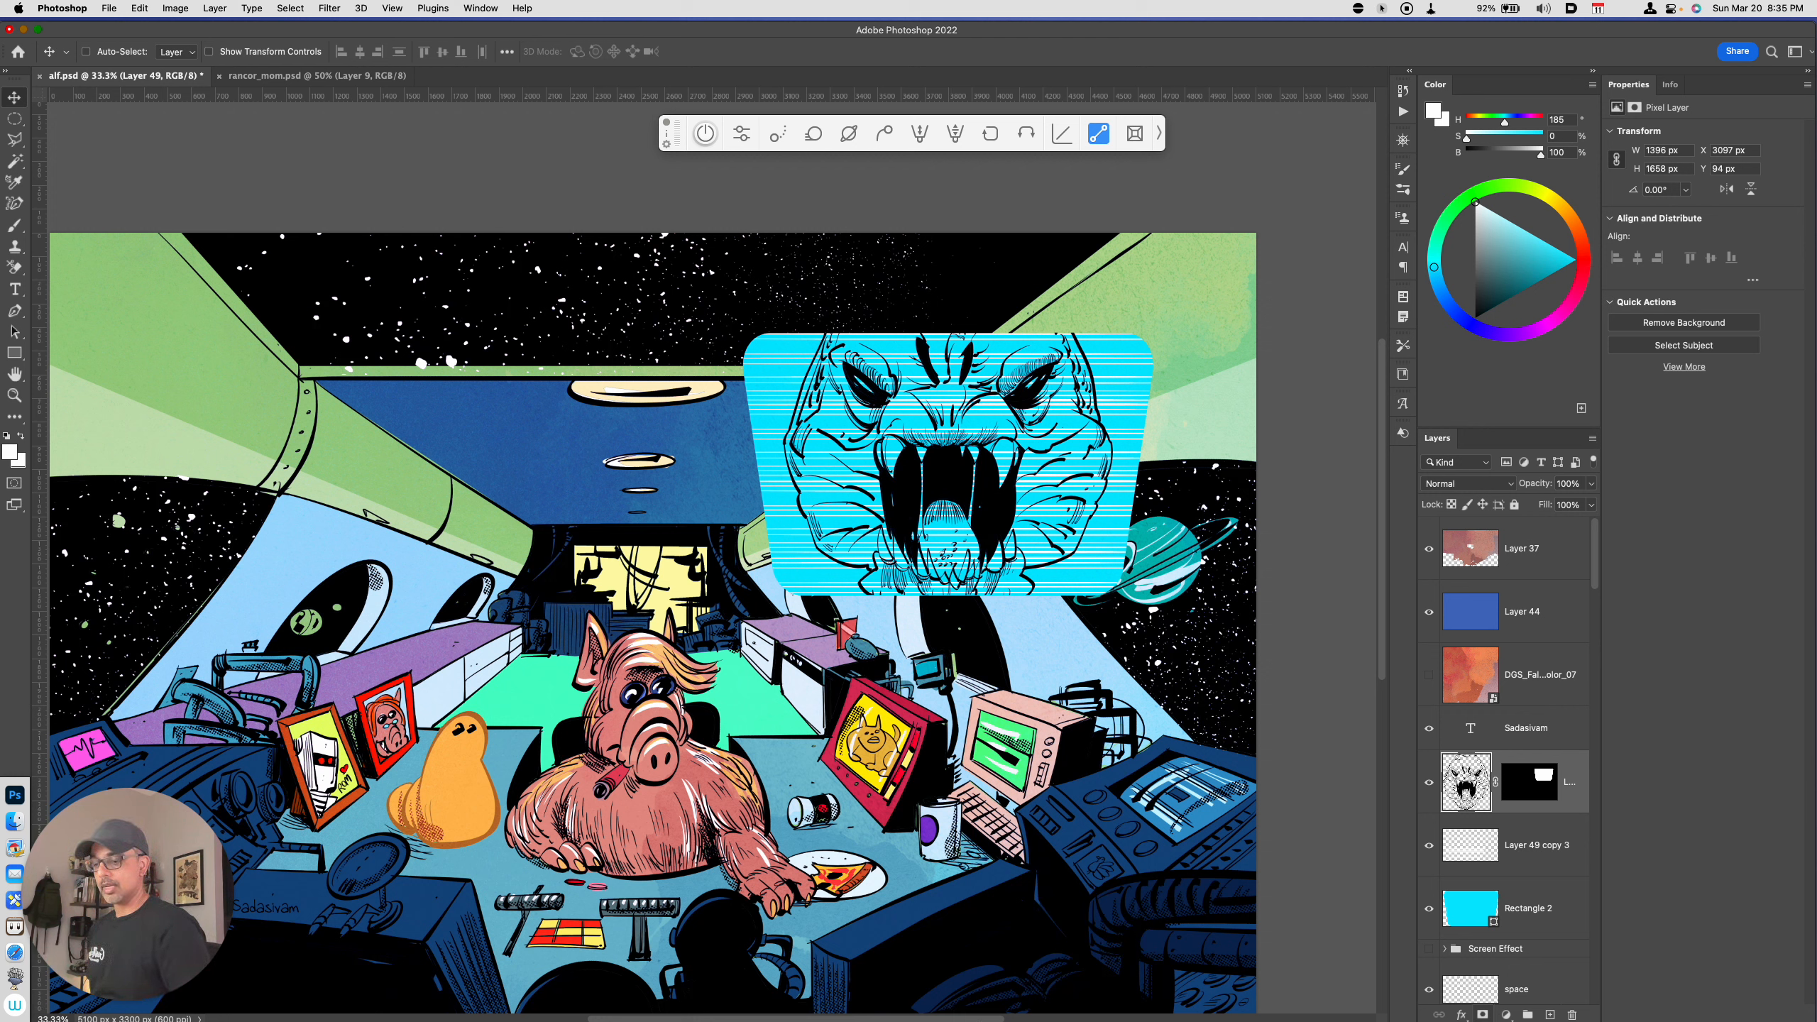
Add a blue Color Overlay effect to the monster line art layer with Normal blending and 100% opacity
{"action": "left_click", "coordinate": [1461, 1014]}
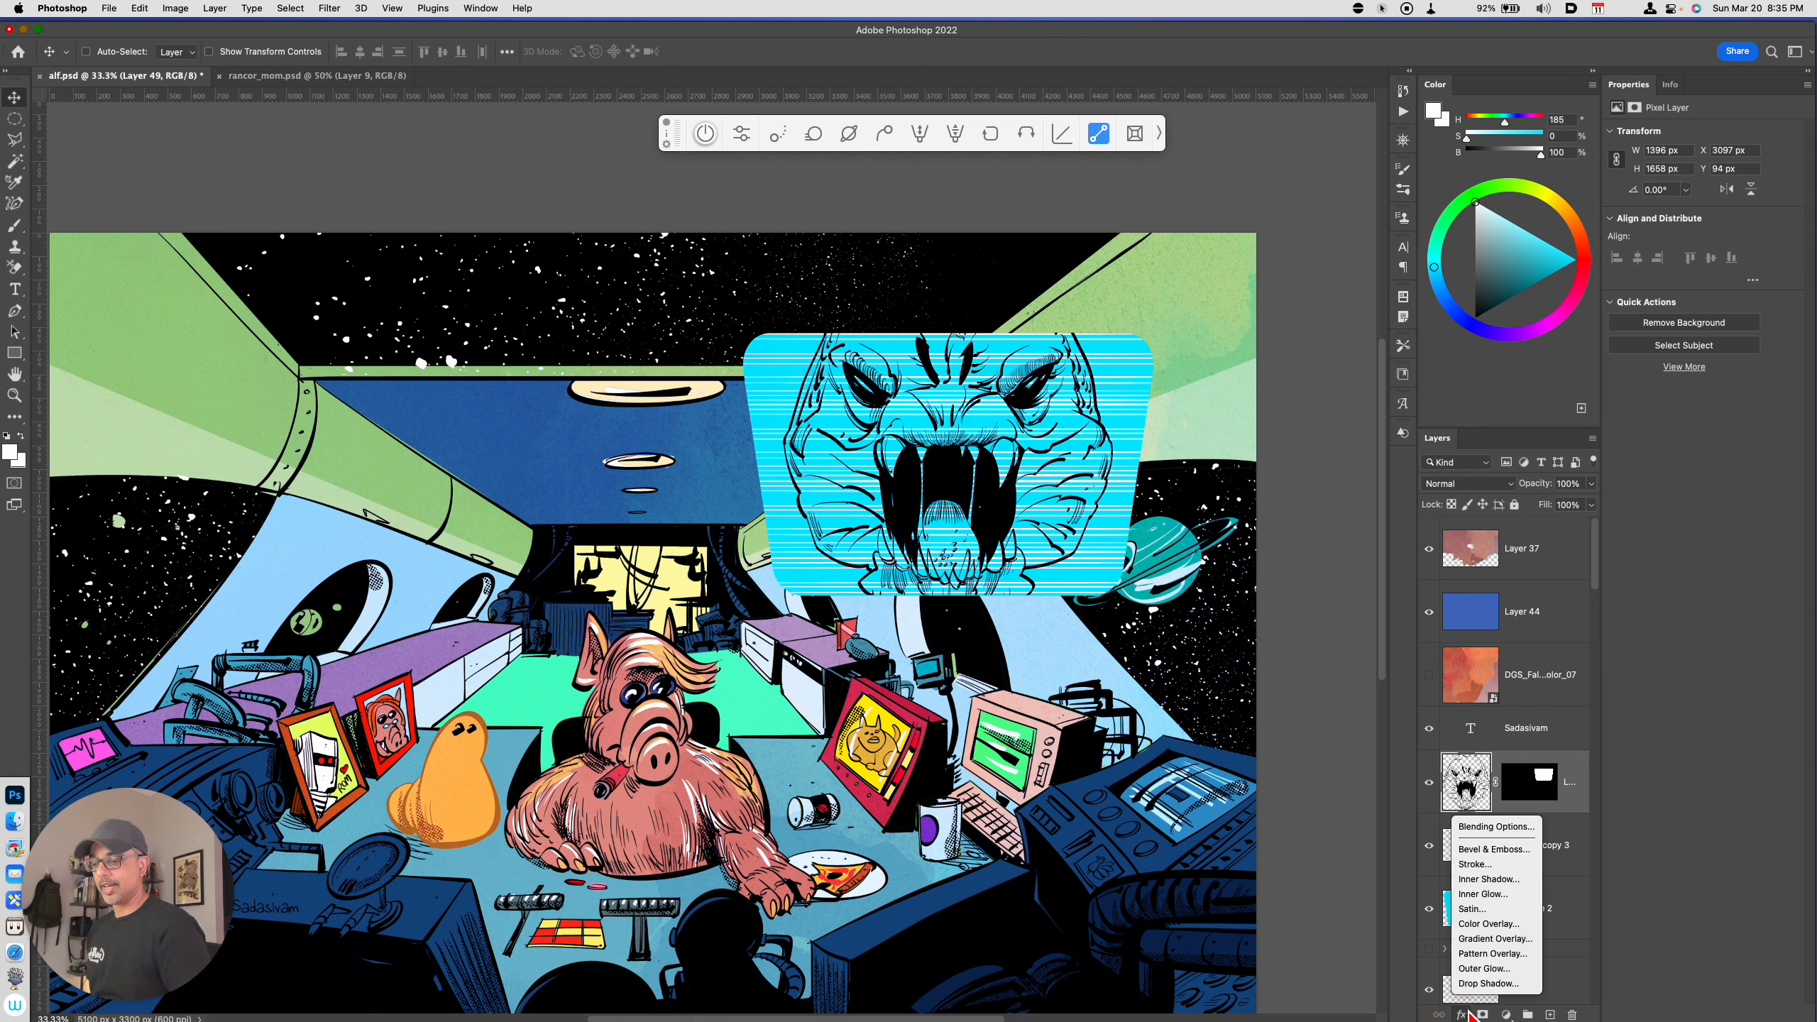
{"action": "left_click", "coordinate": [1489, 925]}
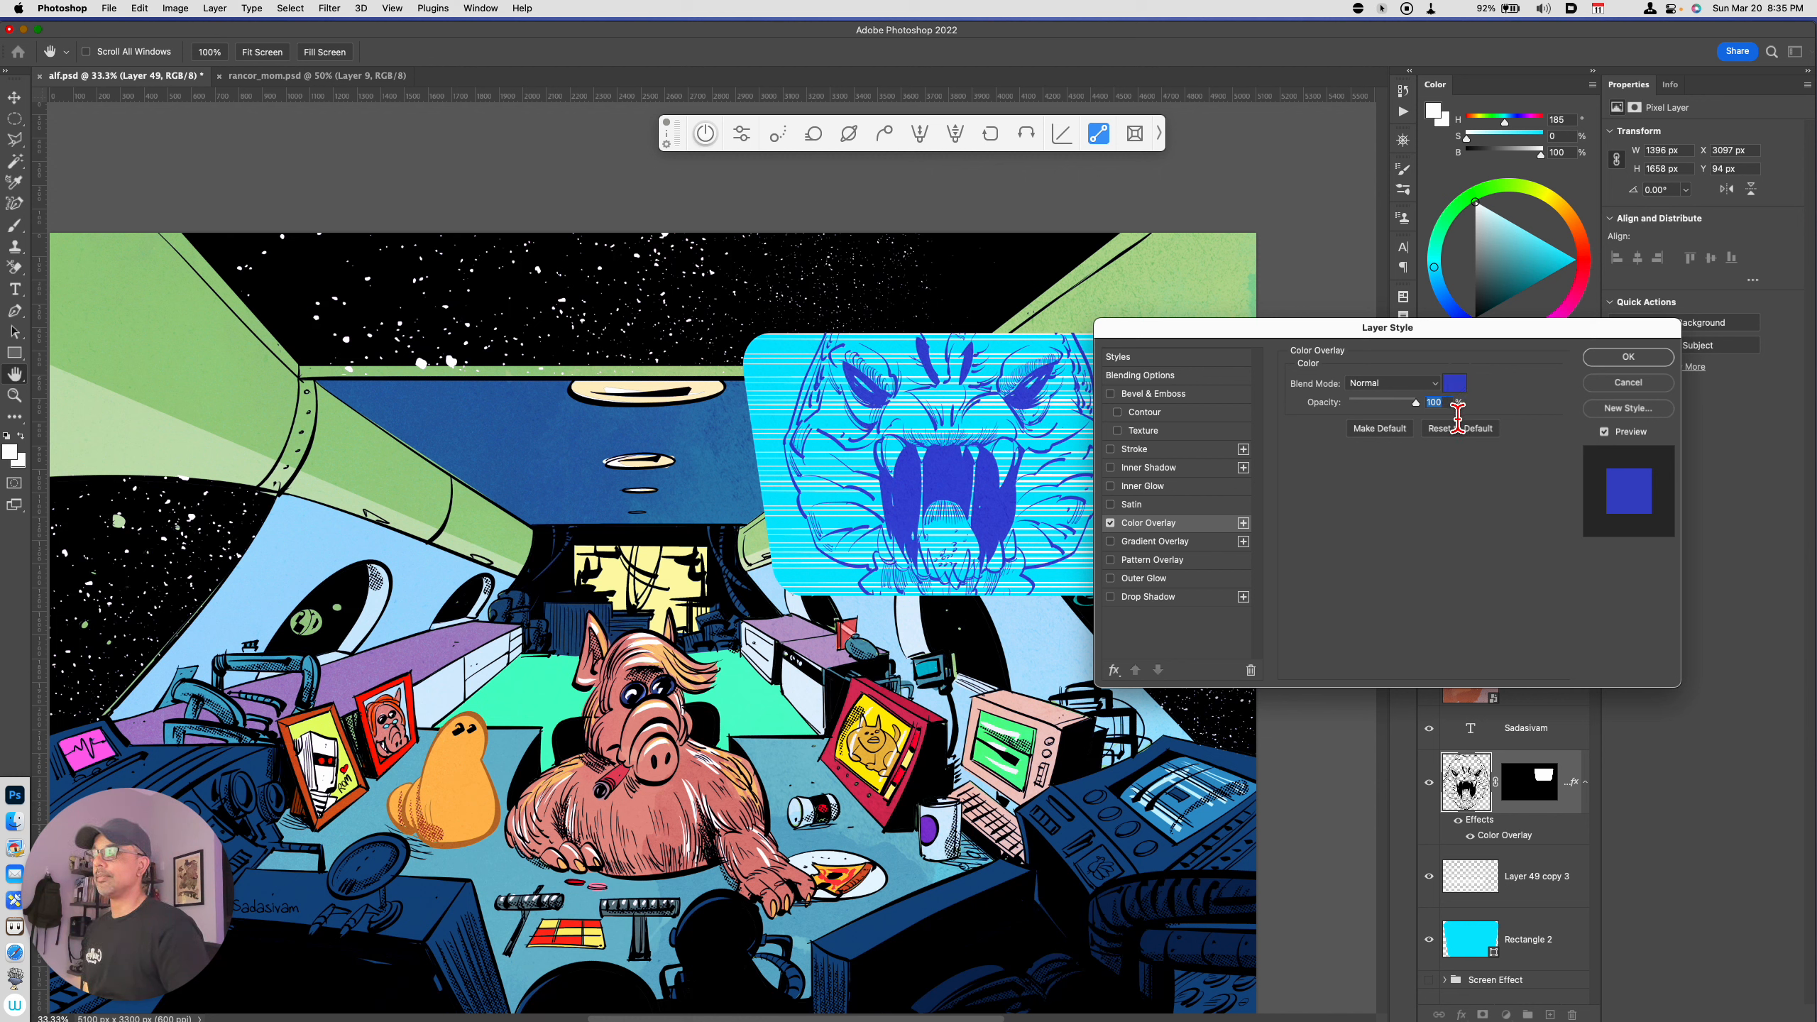
{"action": "left_click", "coordinate": [1629, 359]}
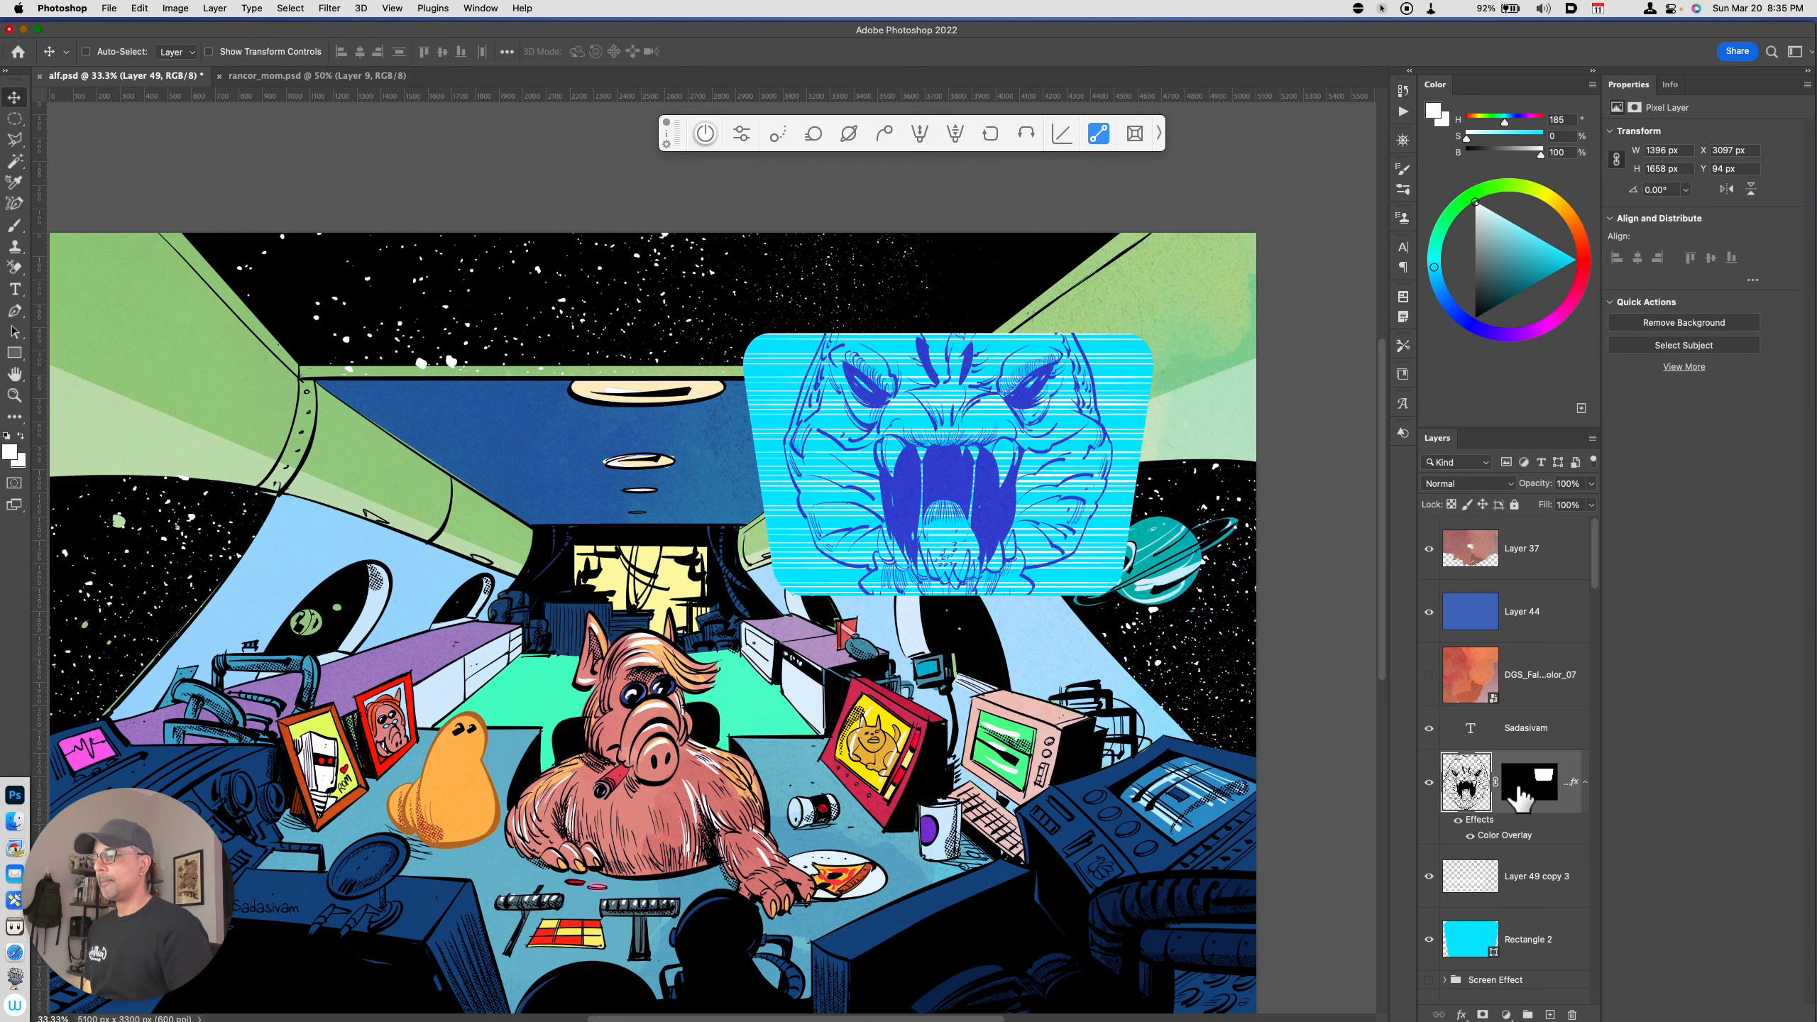
Set the blend mode of the cyan Rectangle 2 layer to Screen
{"action": "left_click", "coordinate": [1472, 940]}
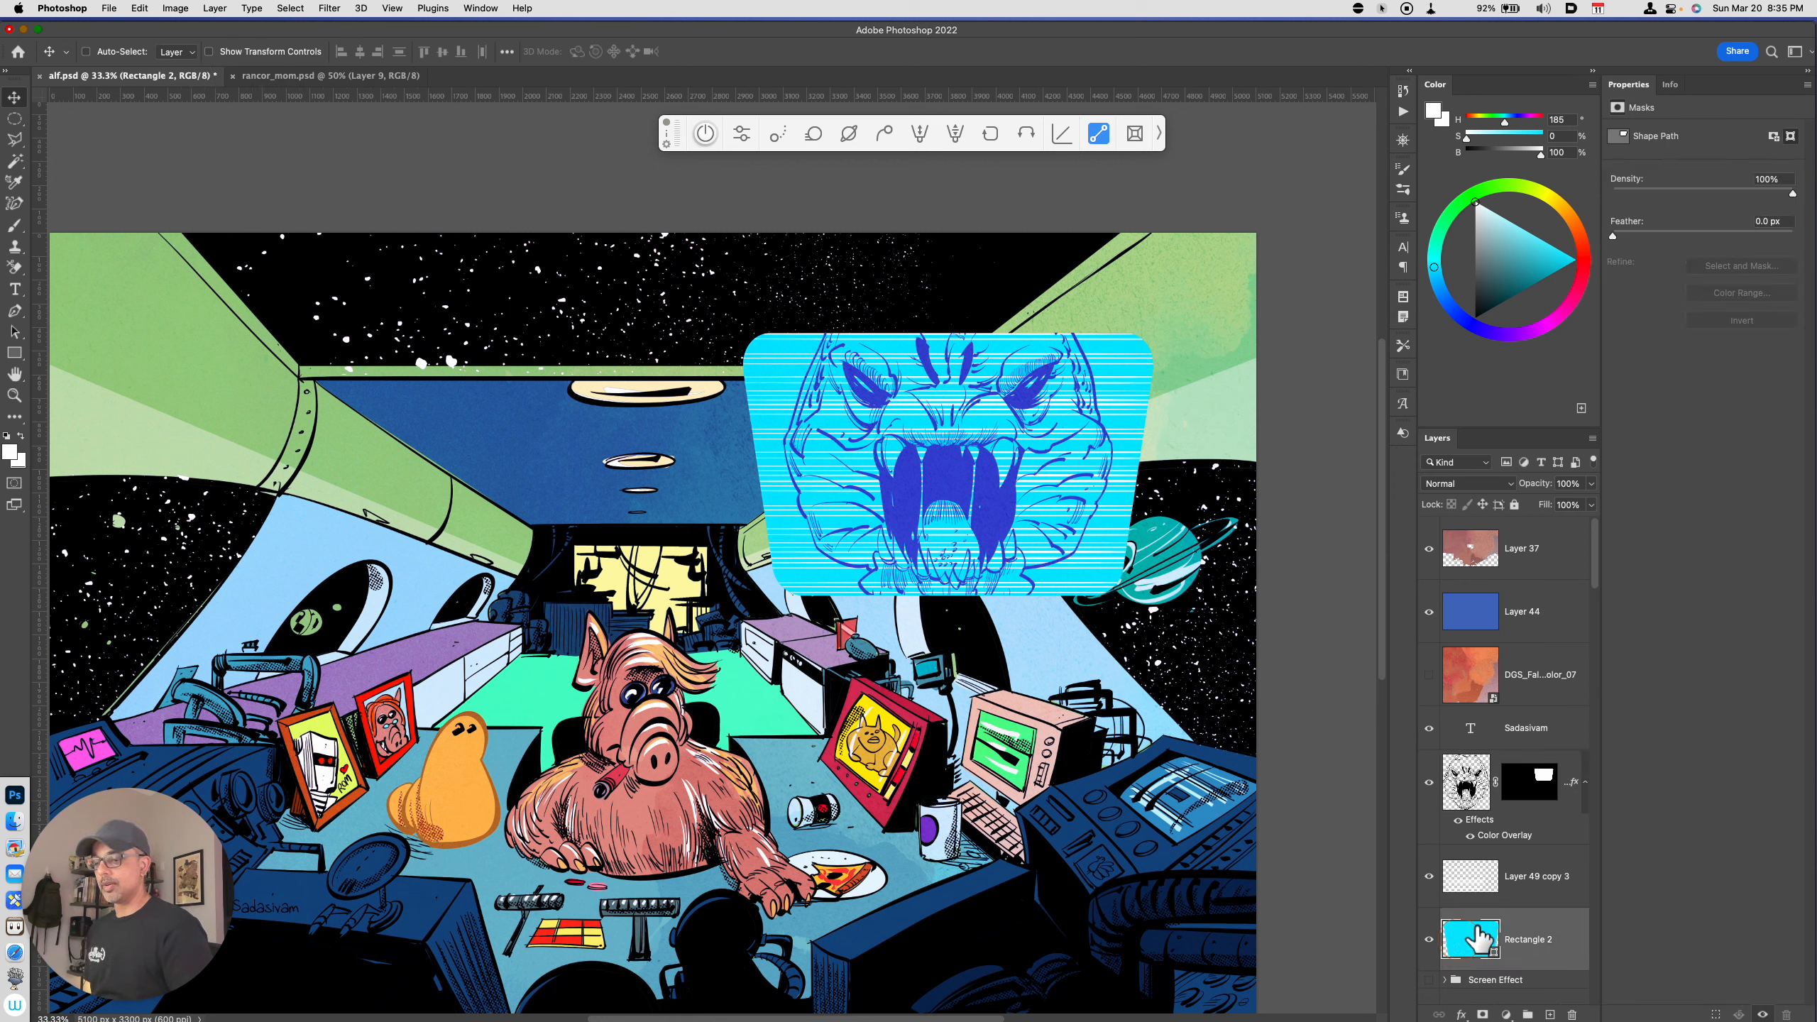
{"action": "left_click", "coordinate": [1458, 485]}
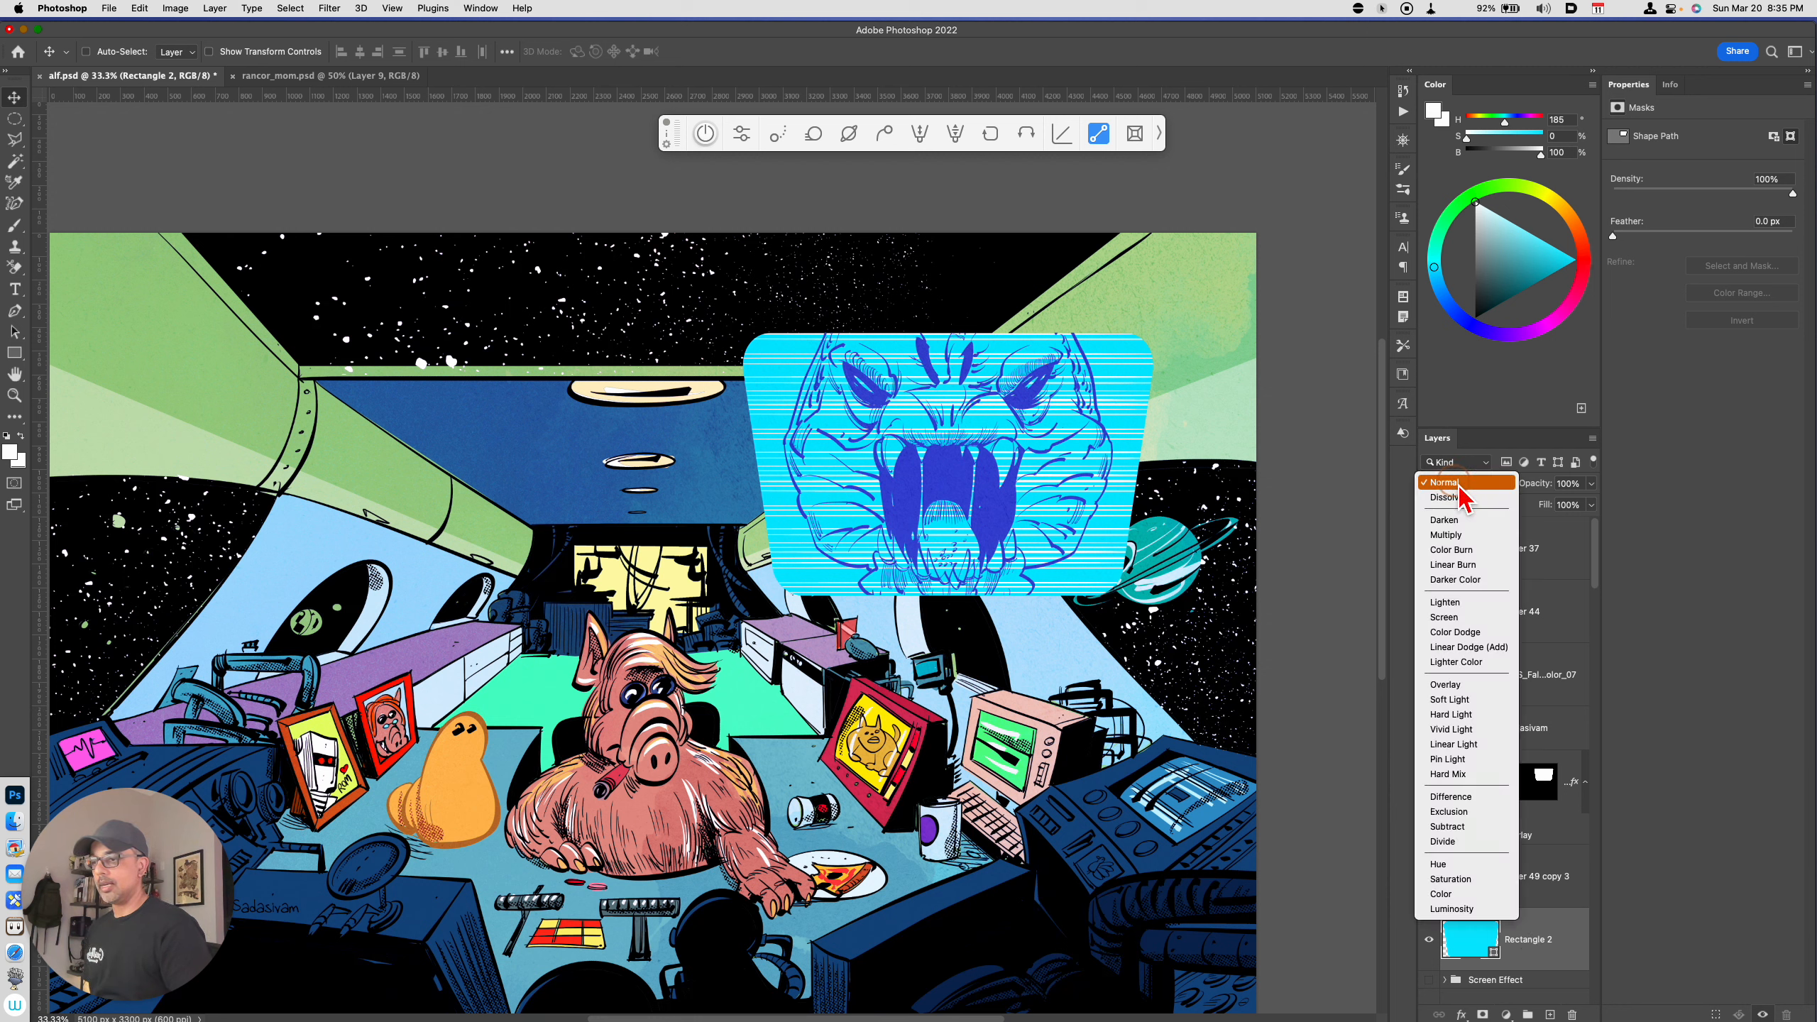
{"action": "left_click", "coordinate": [1472, 617]}
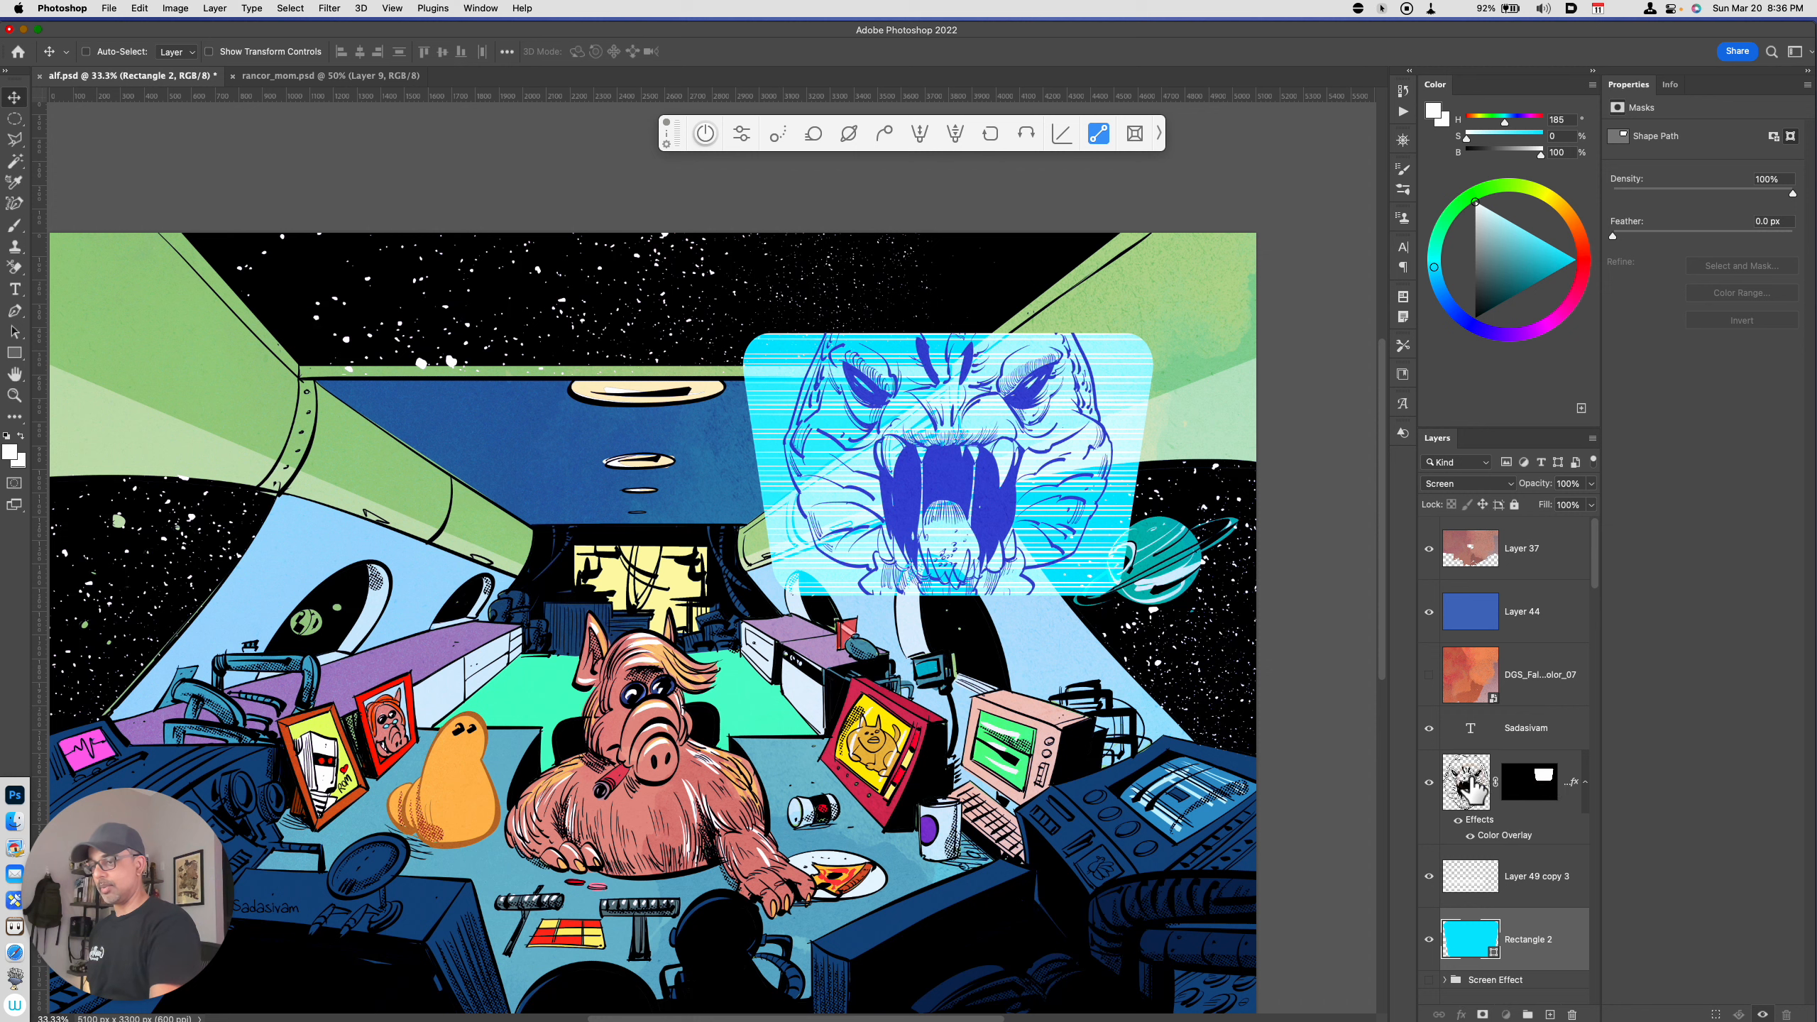
Group the line art, scan lines and cyan shape layers as "screen" and shift the group away from the ringed planet, toward the cockpit's centre
{"action": "left_click", "coordinate": [1521, 794], "text": "shift"}
{"action": "key", "text": "super+g"}
{"action": "double_click", "coordinate": [1484, 759]}
{"action": "type", "text": "screen"}
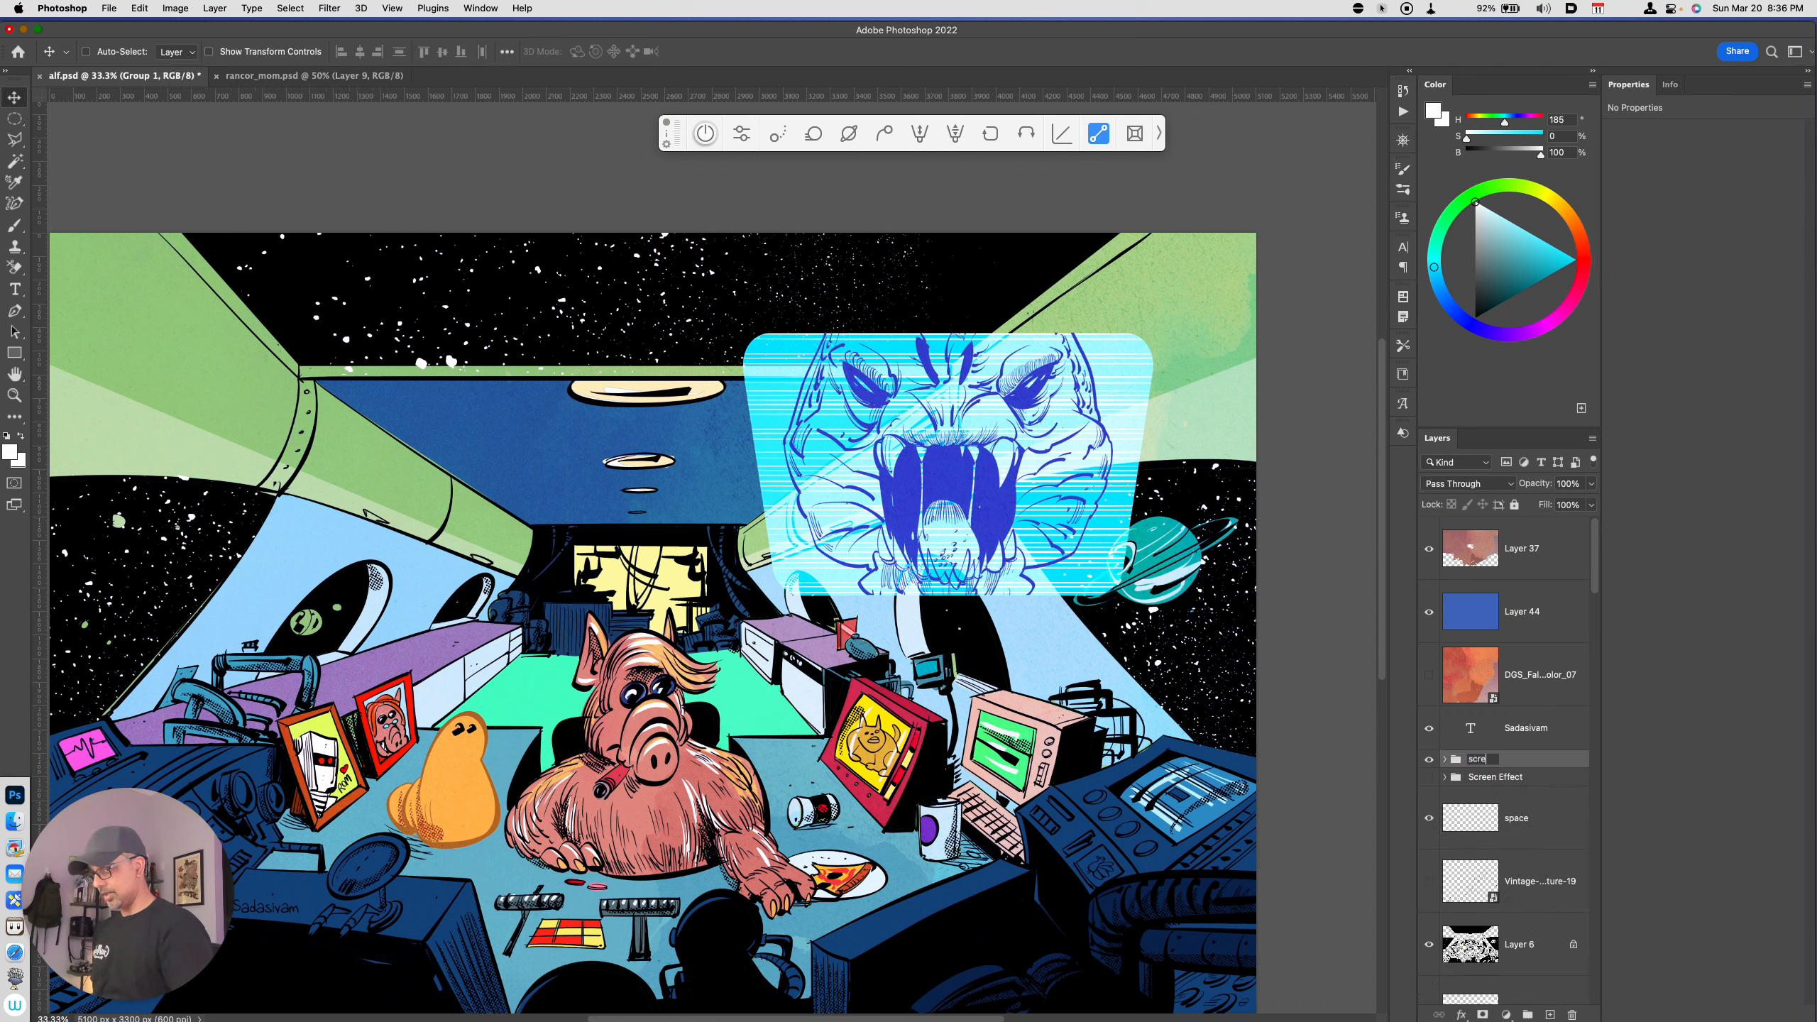
{"action": "key", "text": "Return"}
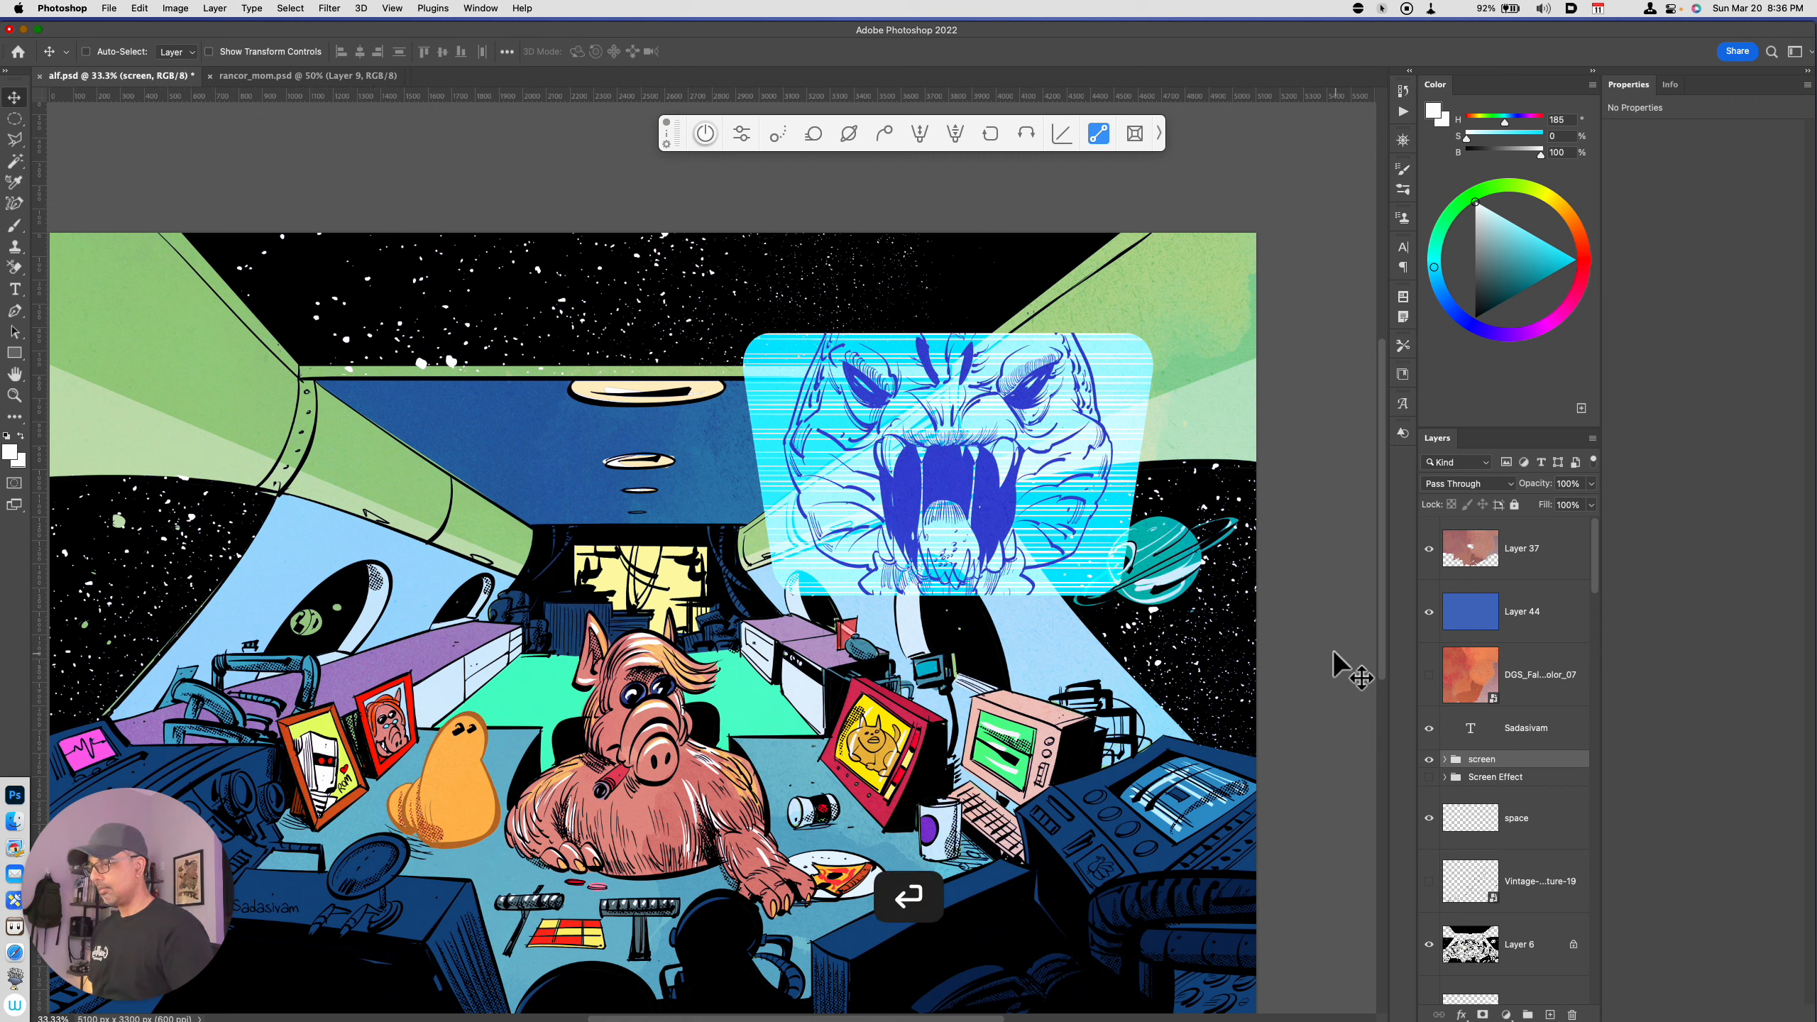
{"action": "left_click_drag", "start_coordinate": [1032, 547], "coordinate": [962, 549]}
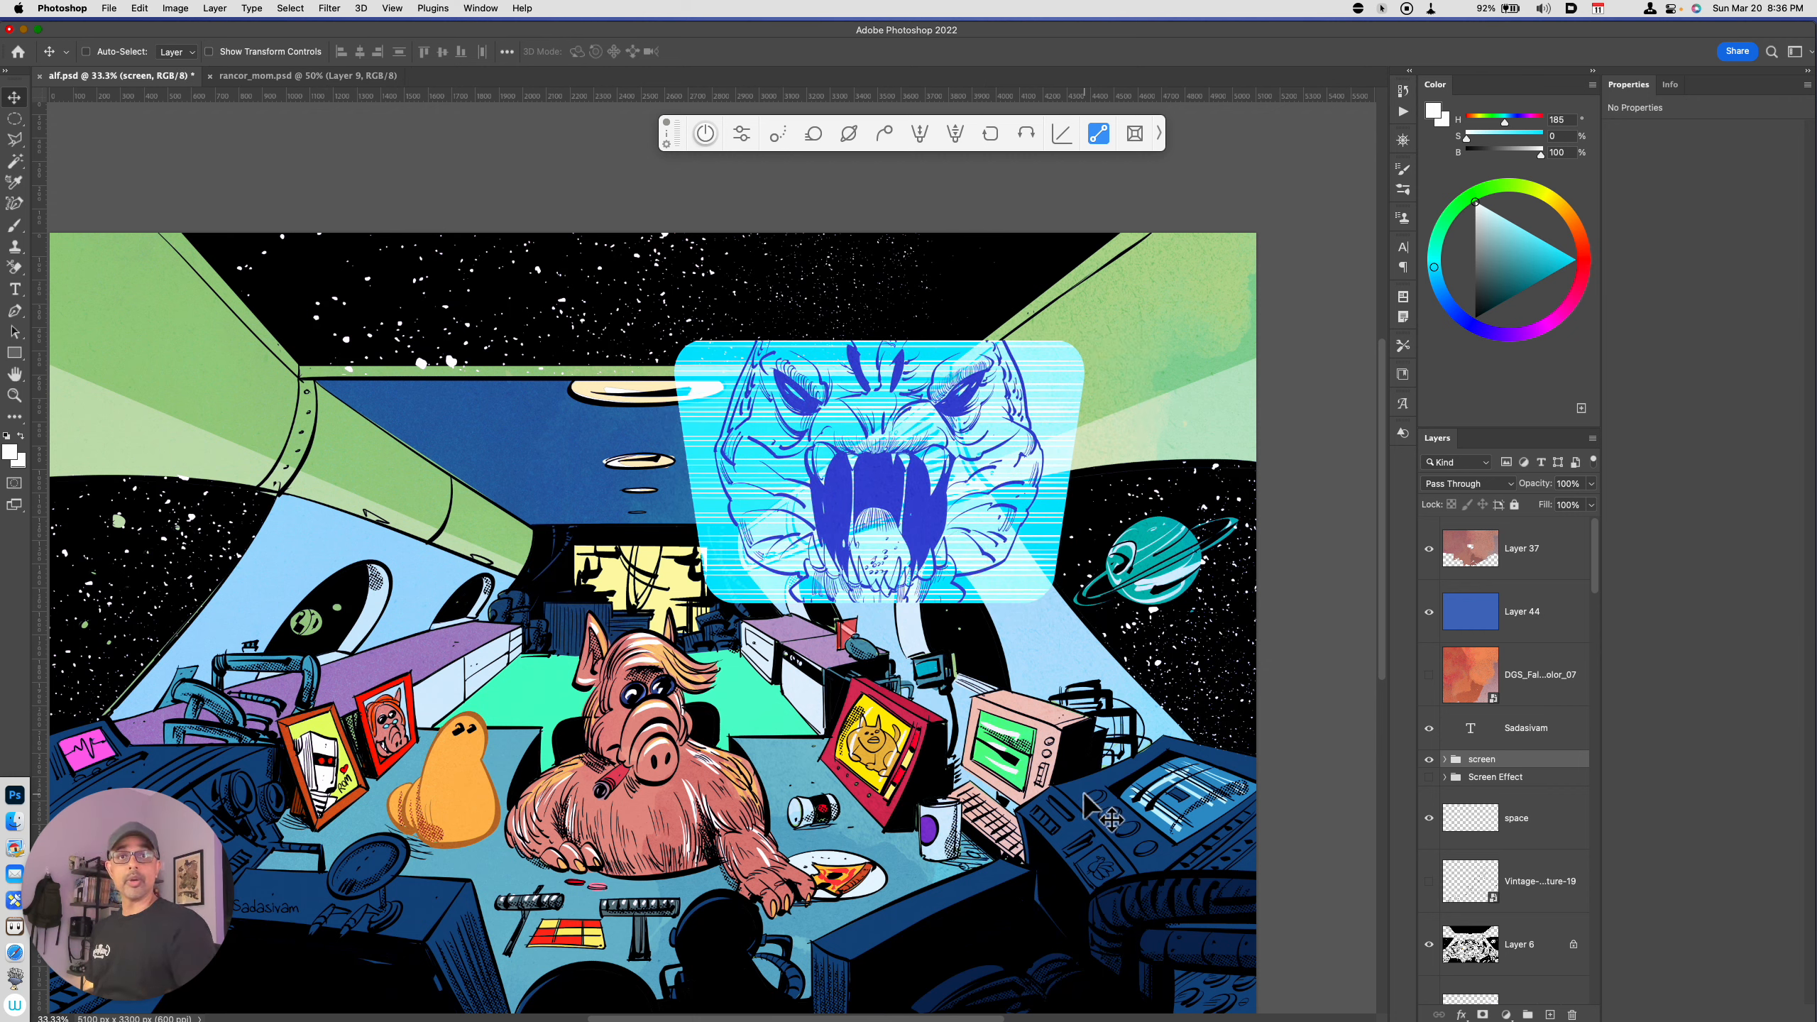